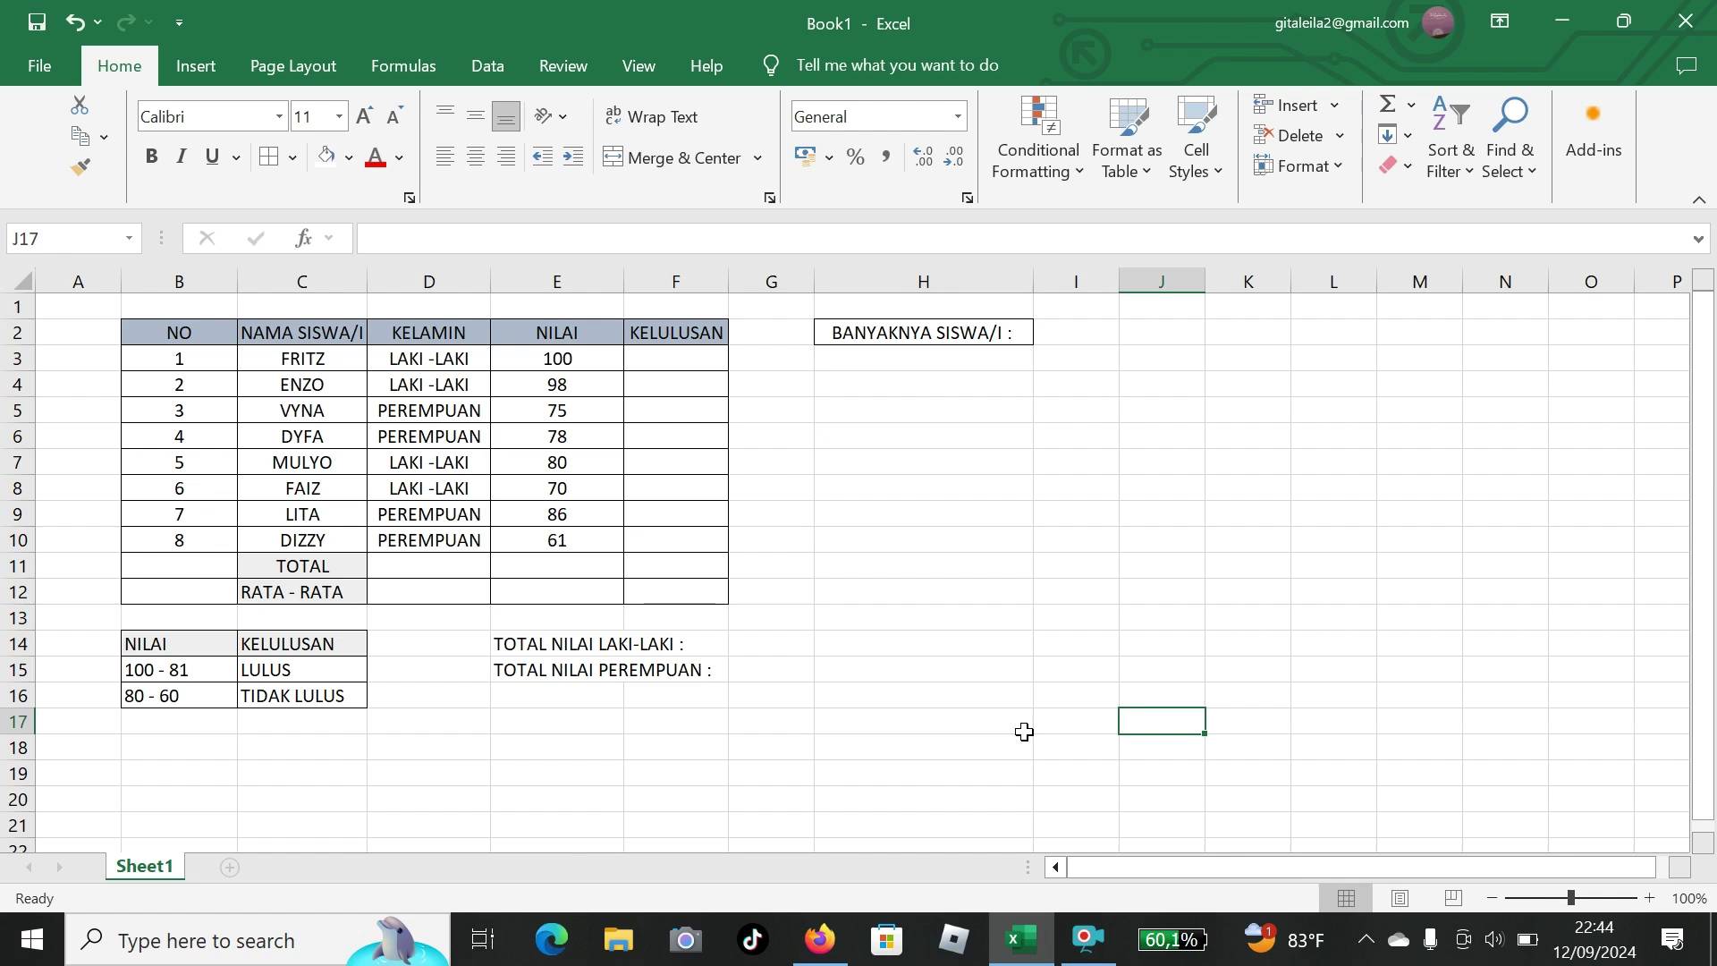
# Total the NILAI scores with =SUM(E3:E10) in E11, giving 648.
pyautogui.click(550, 573)
pyautogui.write('=SUM')
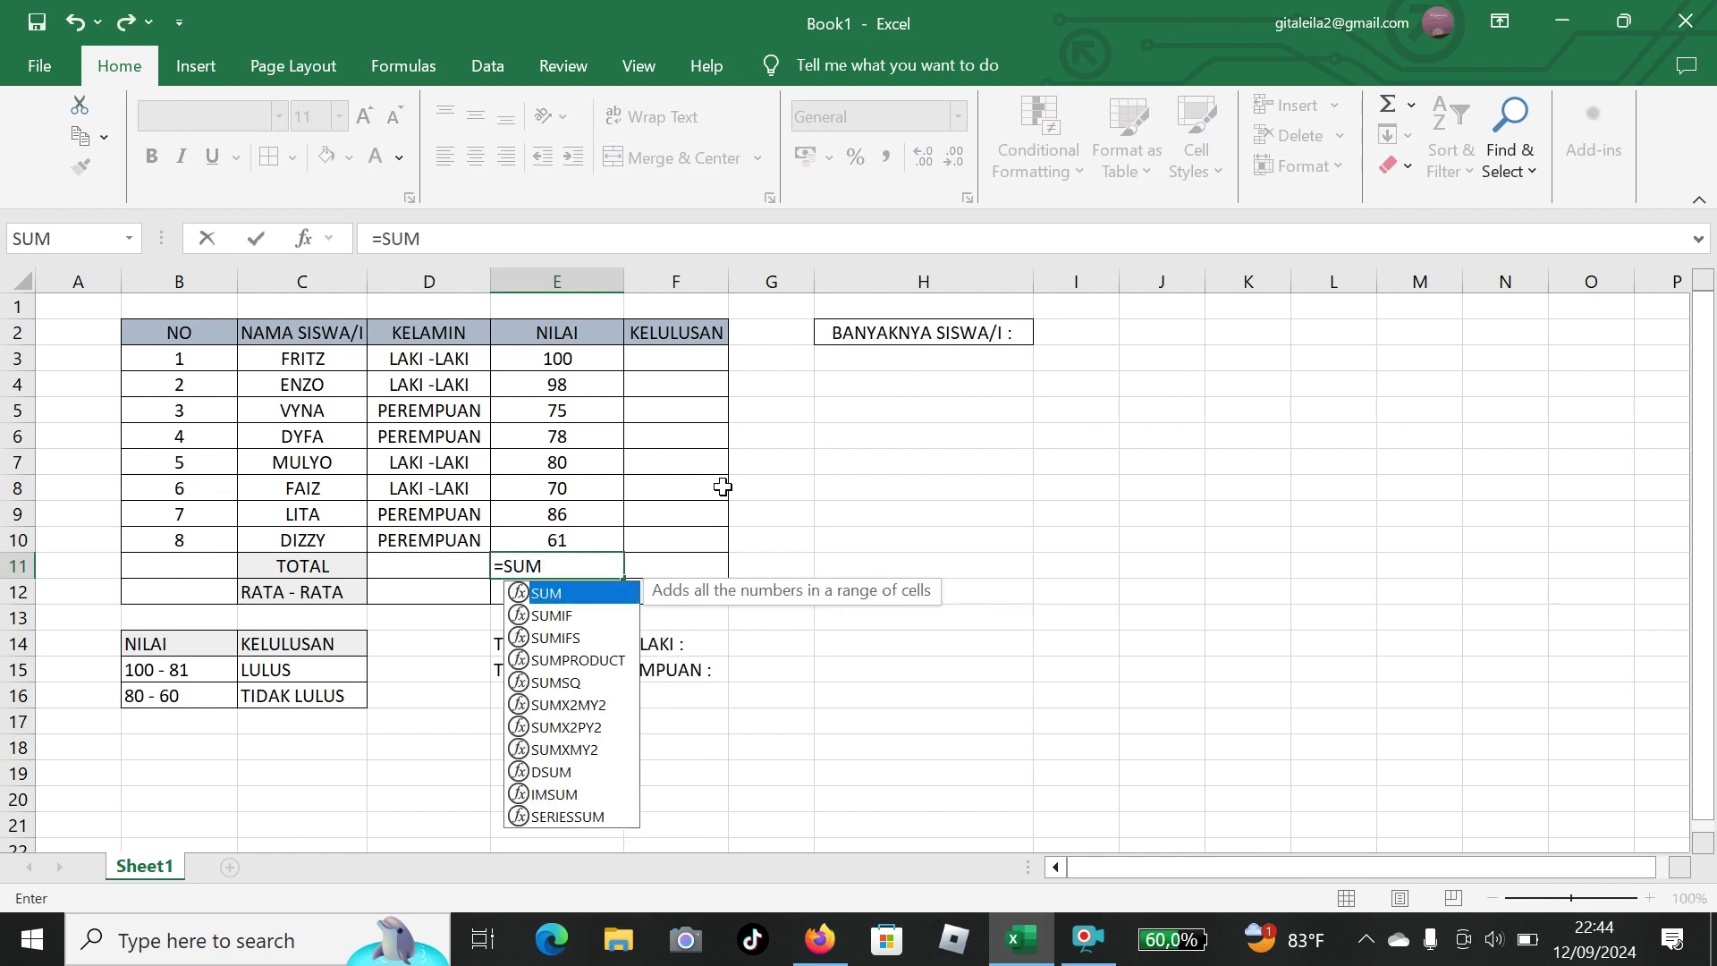
pyautogui.write('(')
pyautogui.click(537, 490)
pyautogui.click(564, 358)
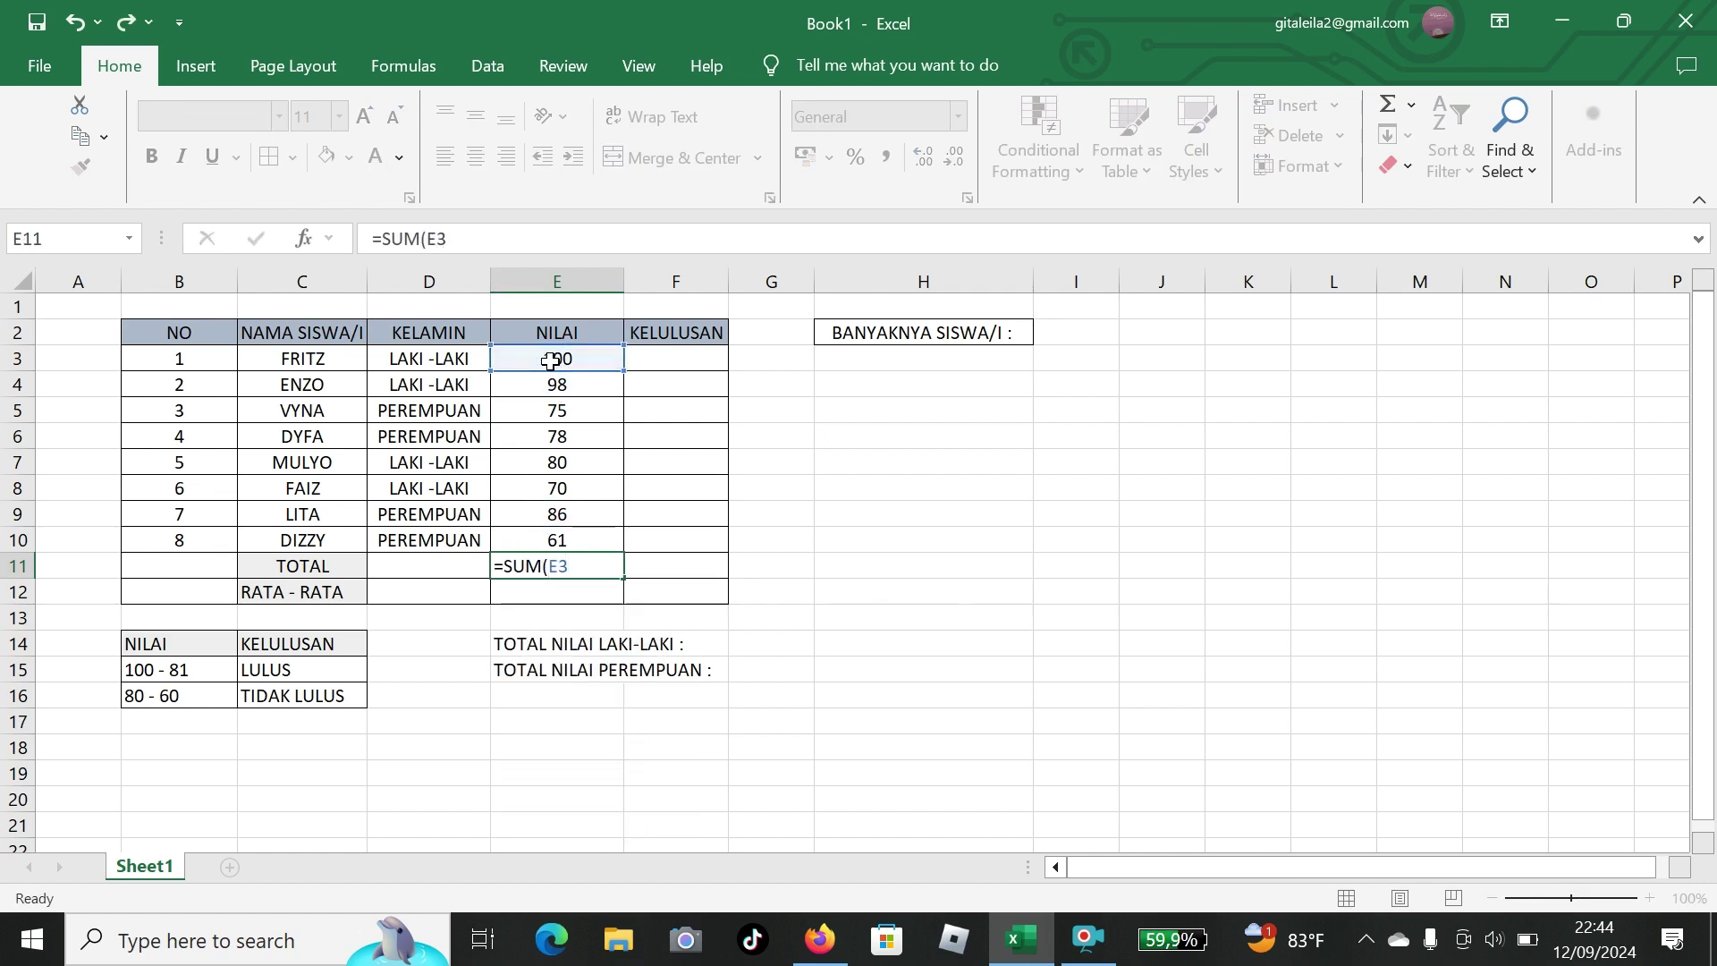
pyautogui.press('Return')
pyautogui.click(564, 357)
pyautogui.hotkey('ctrl', 'z')
pyautogui.write('=SUM')
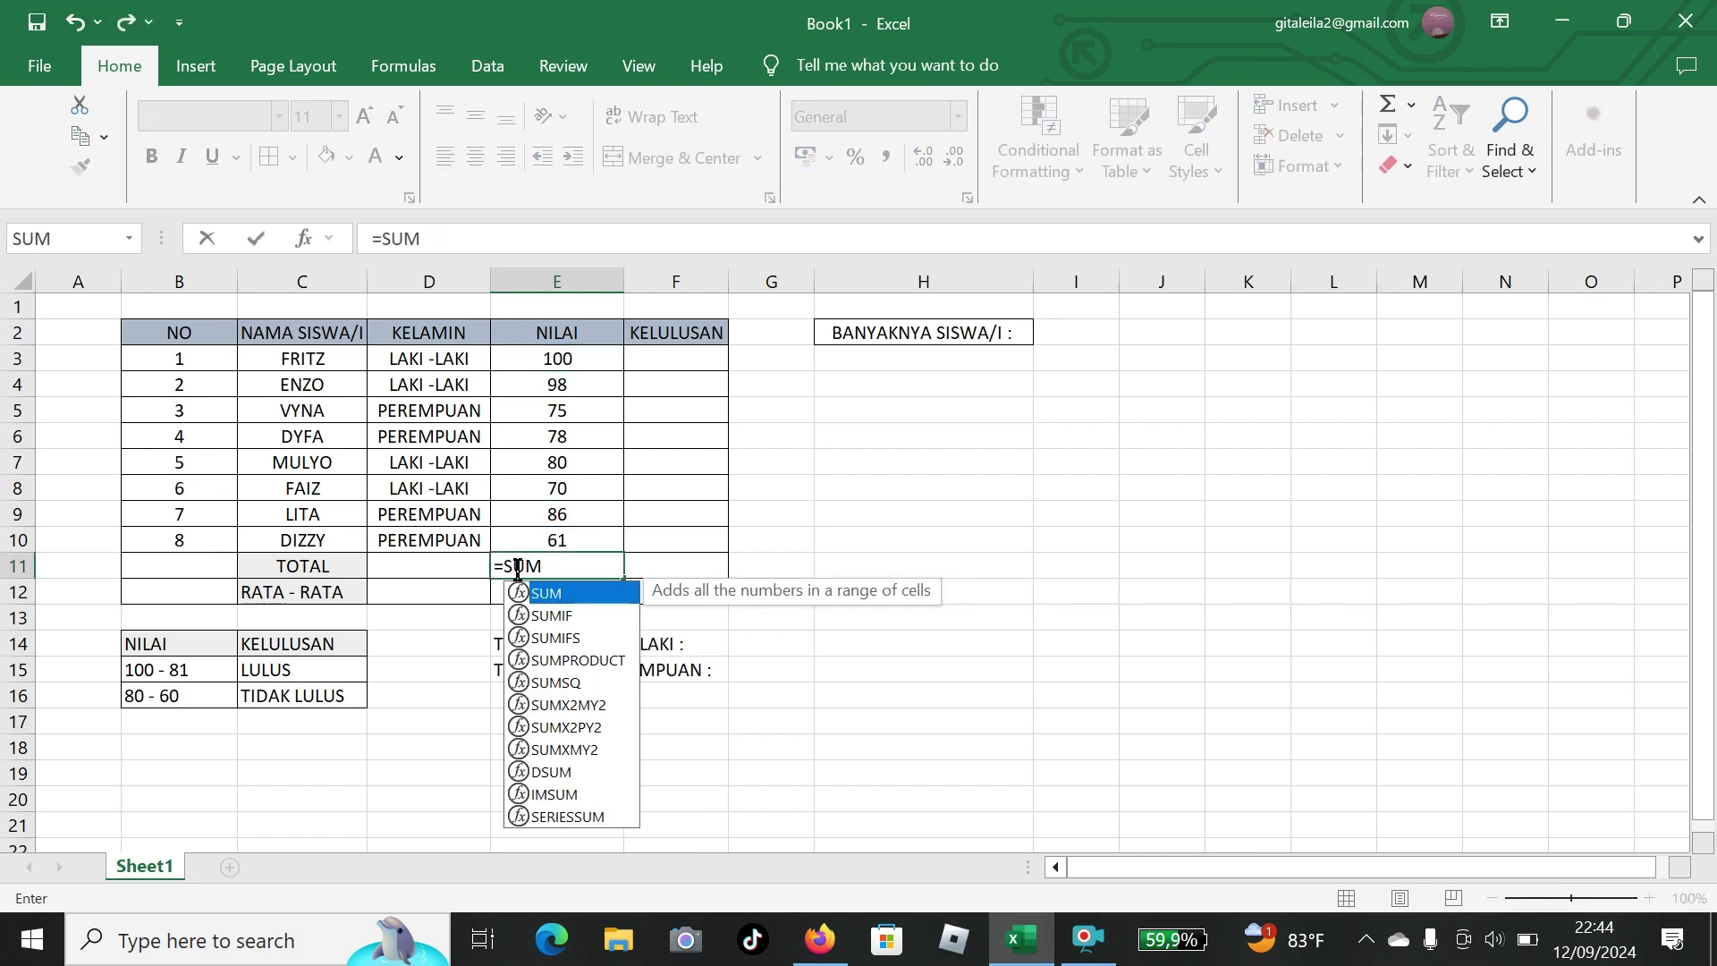
pyautogui.write('(')
pyautogui.moveTo(621, 358); pyautogui.dragTo(621, 537)
pyautogui.press('Return')
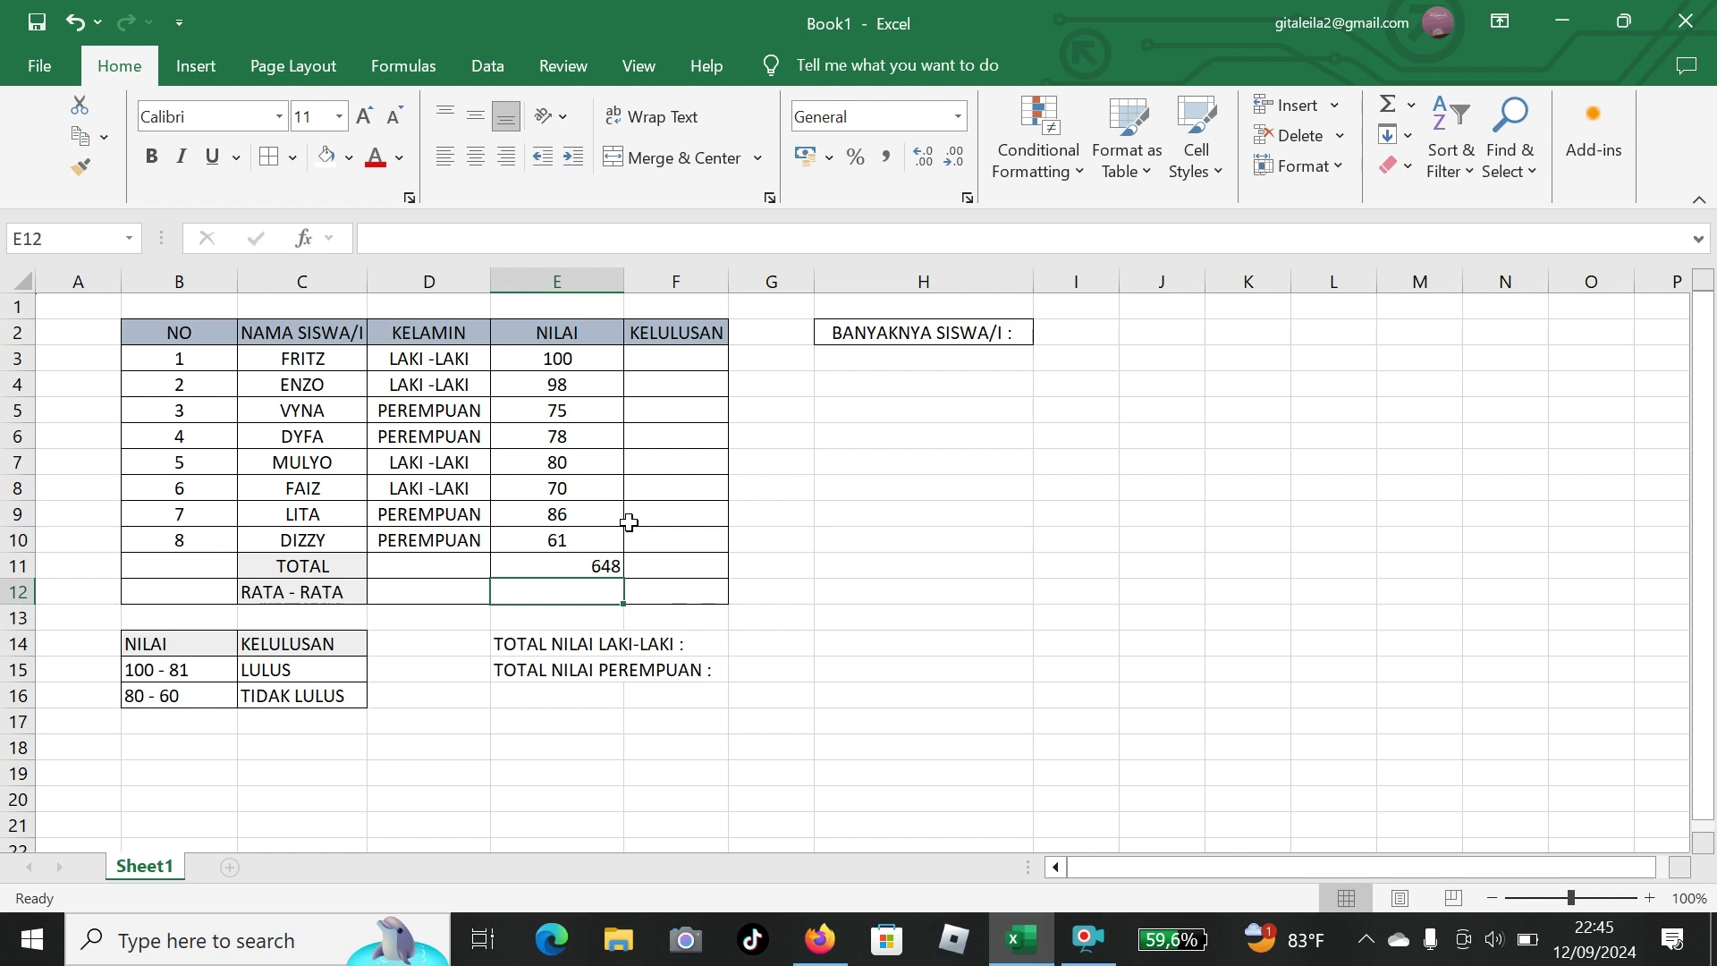
# Count the students with =COUNT(B3:B10) in I2, showing 8.
pyautogui.click(1051, 338)
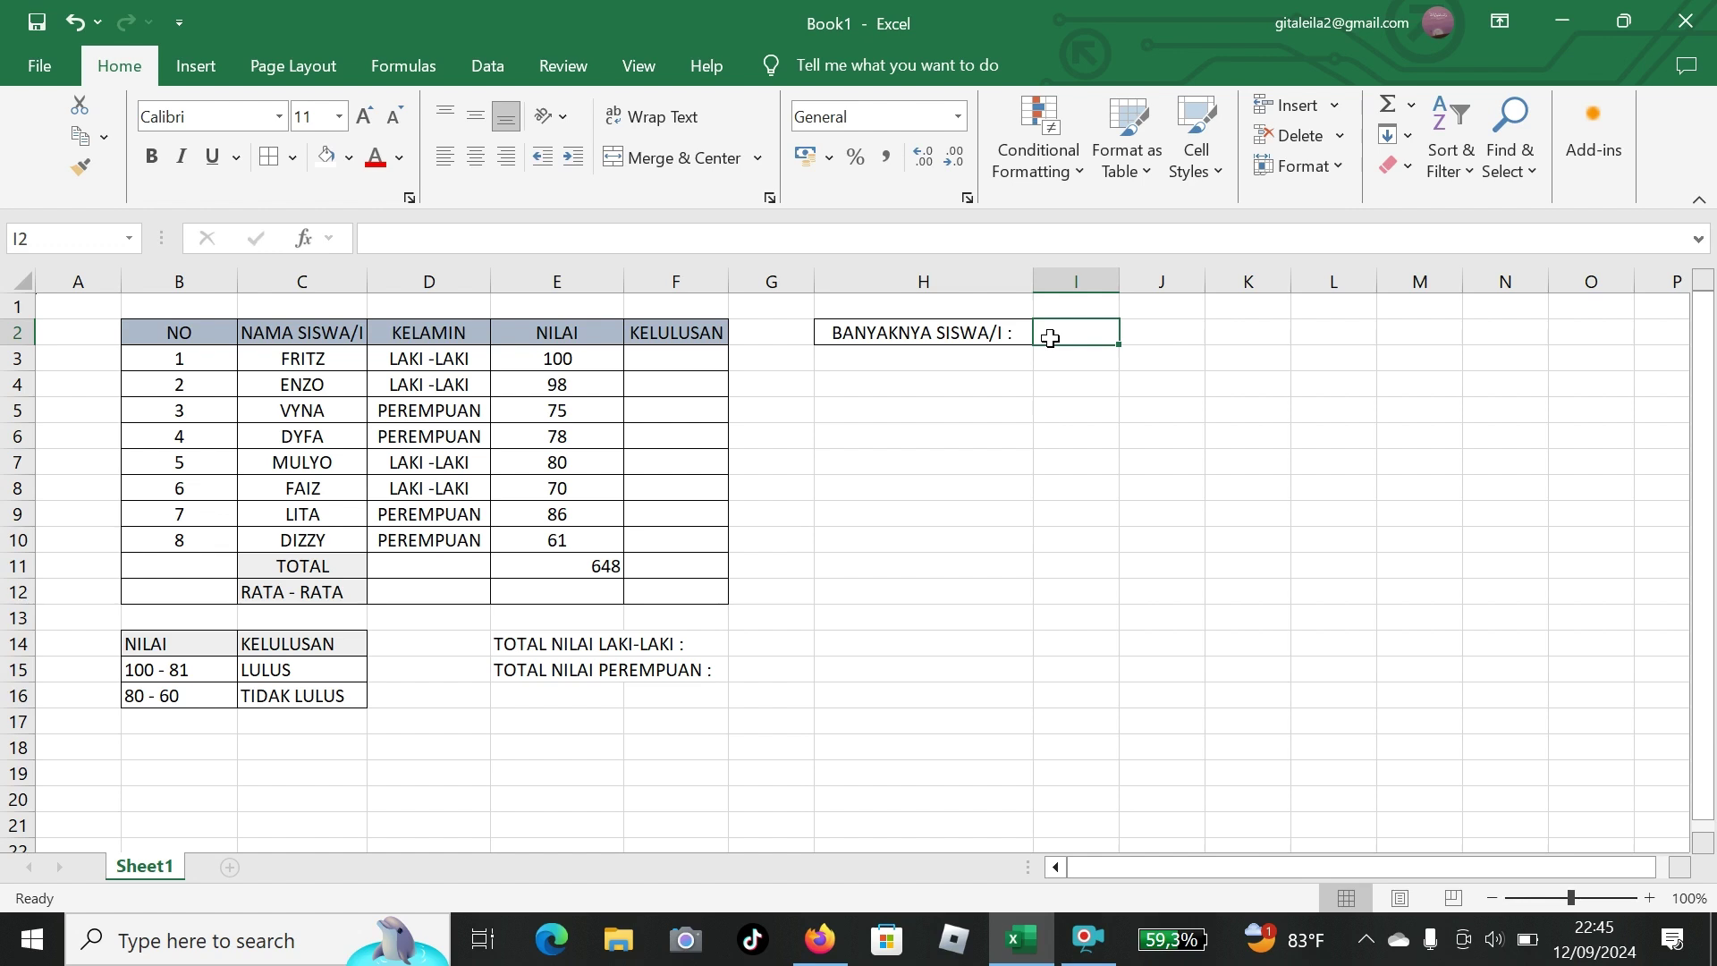
pyautogui.write('=')
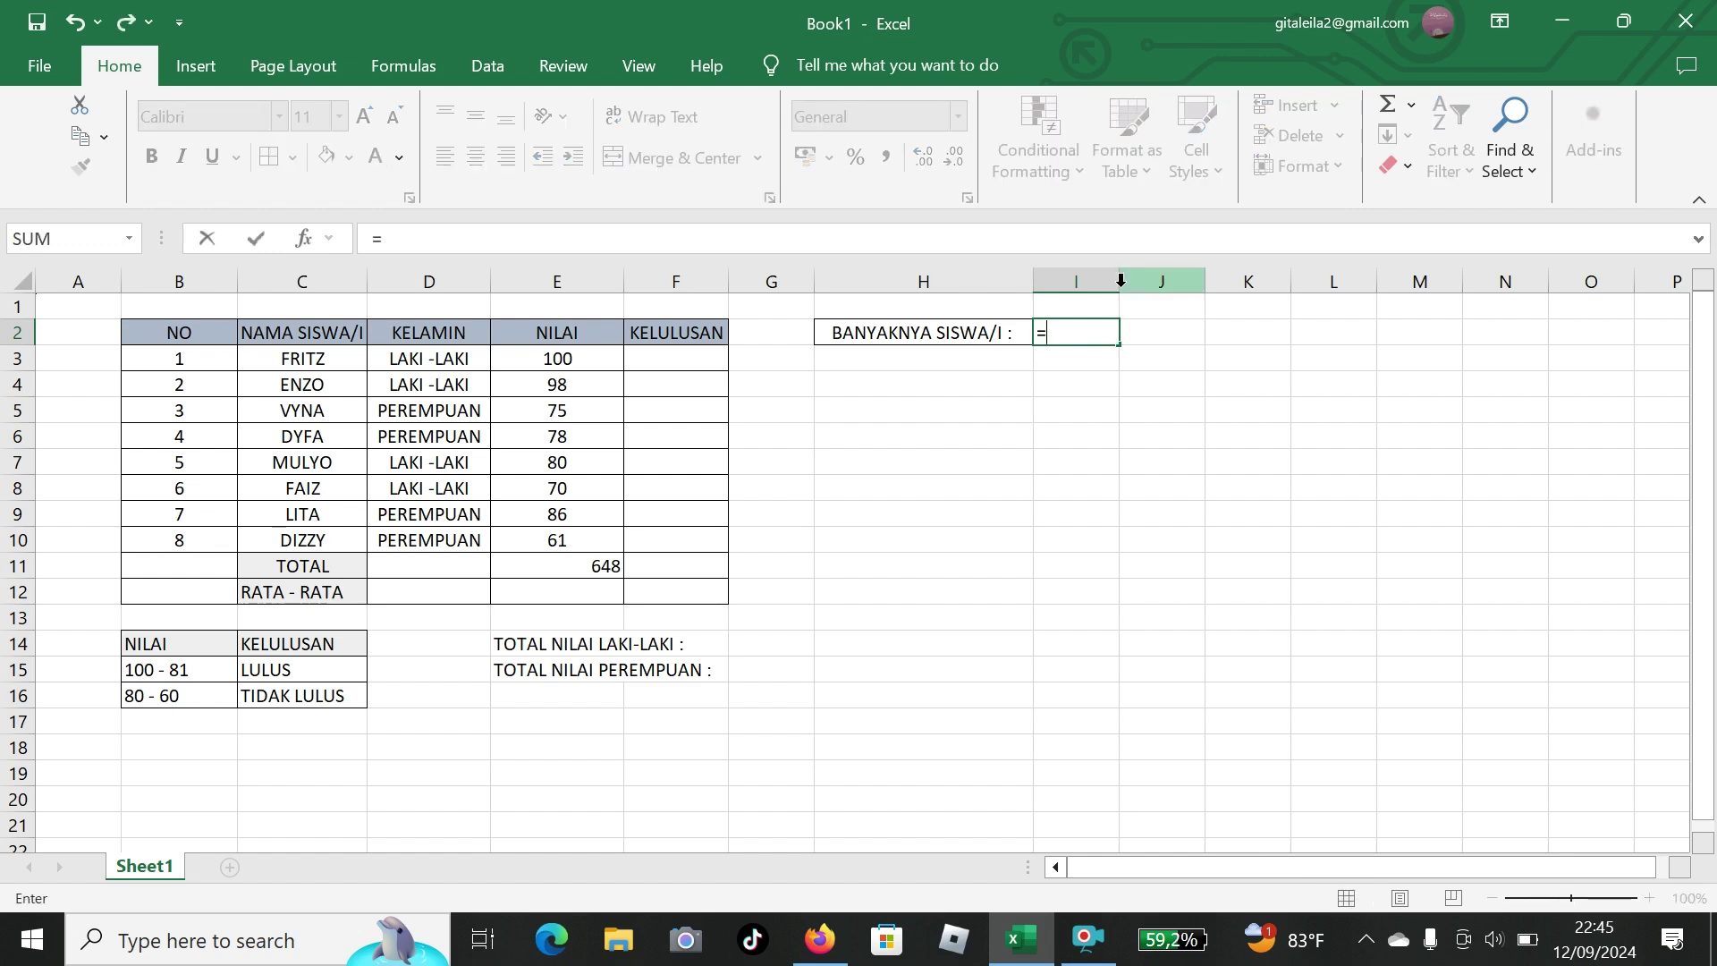
pyautogui.write('COUNT')
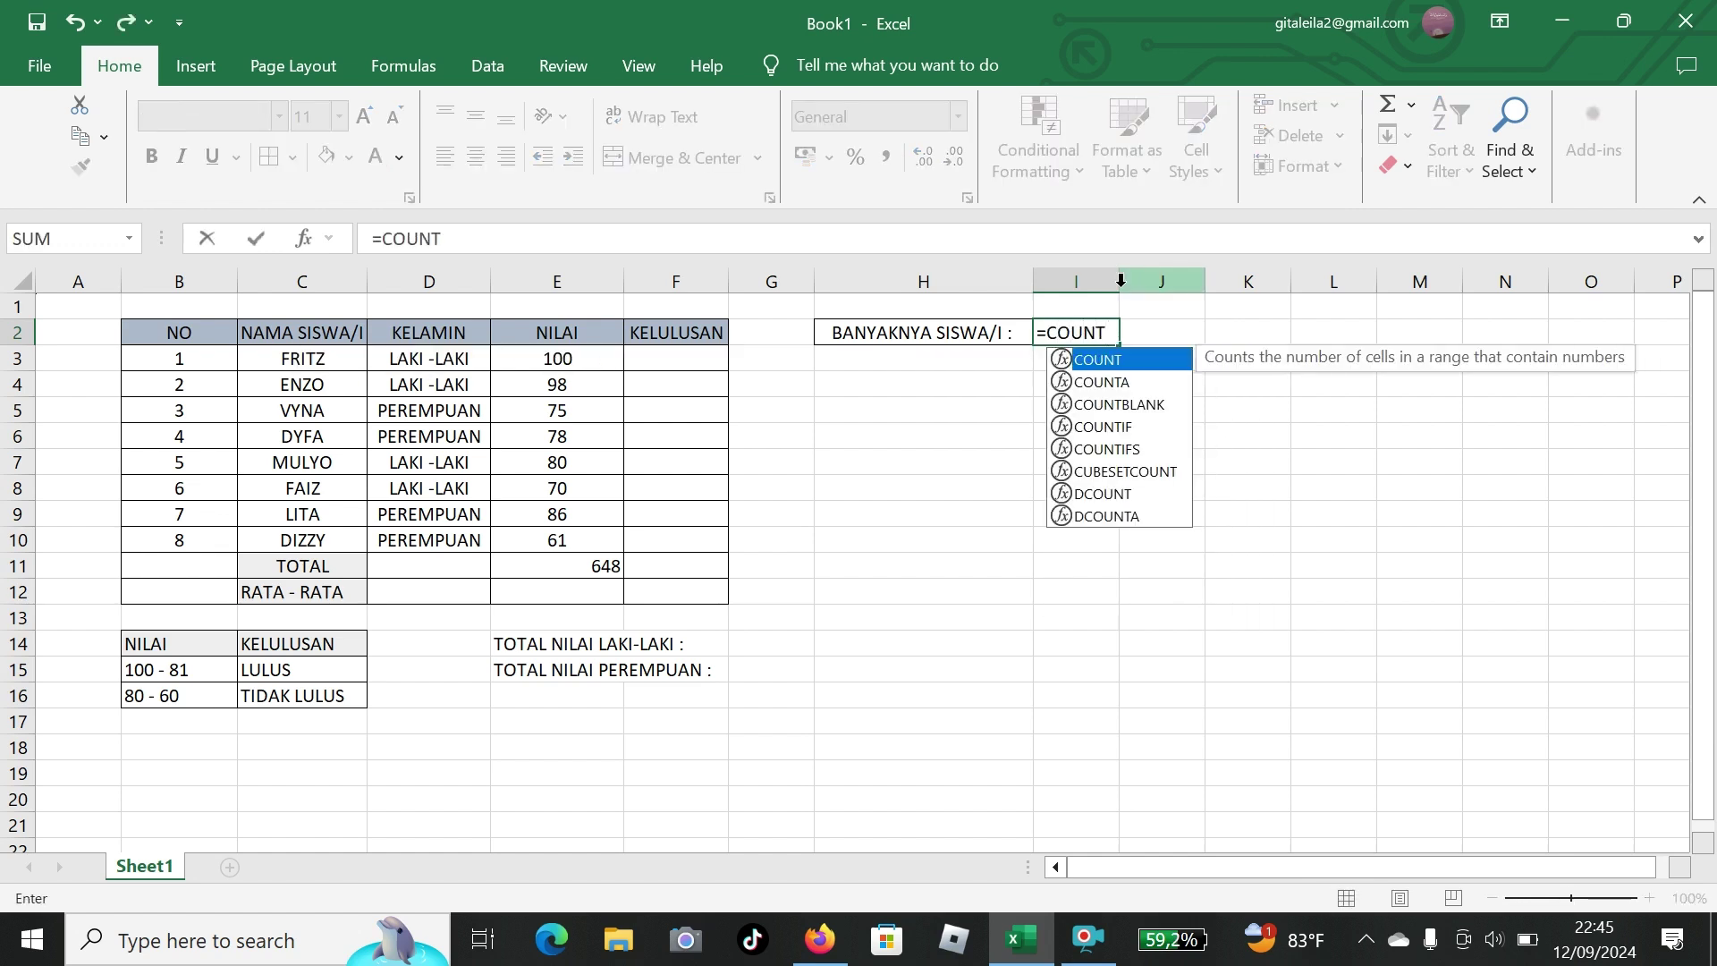
pyautogui.write('(')
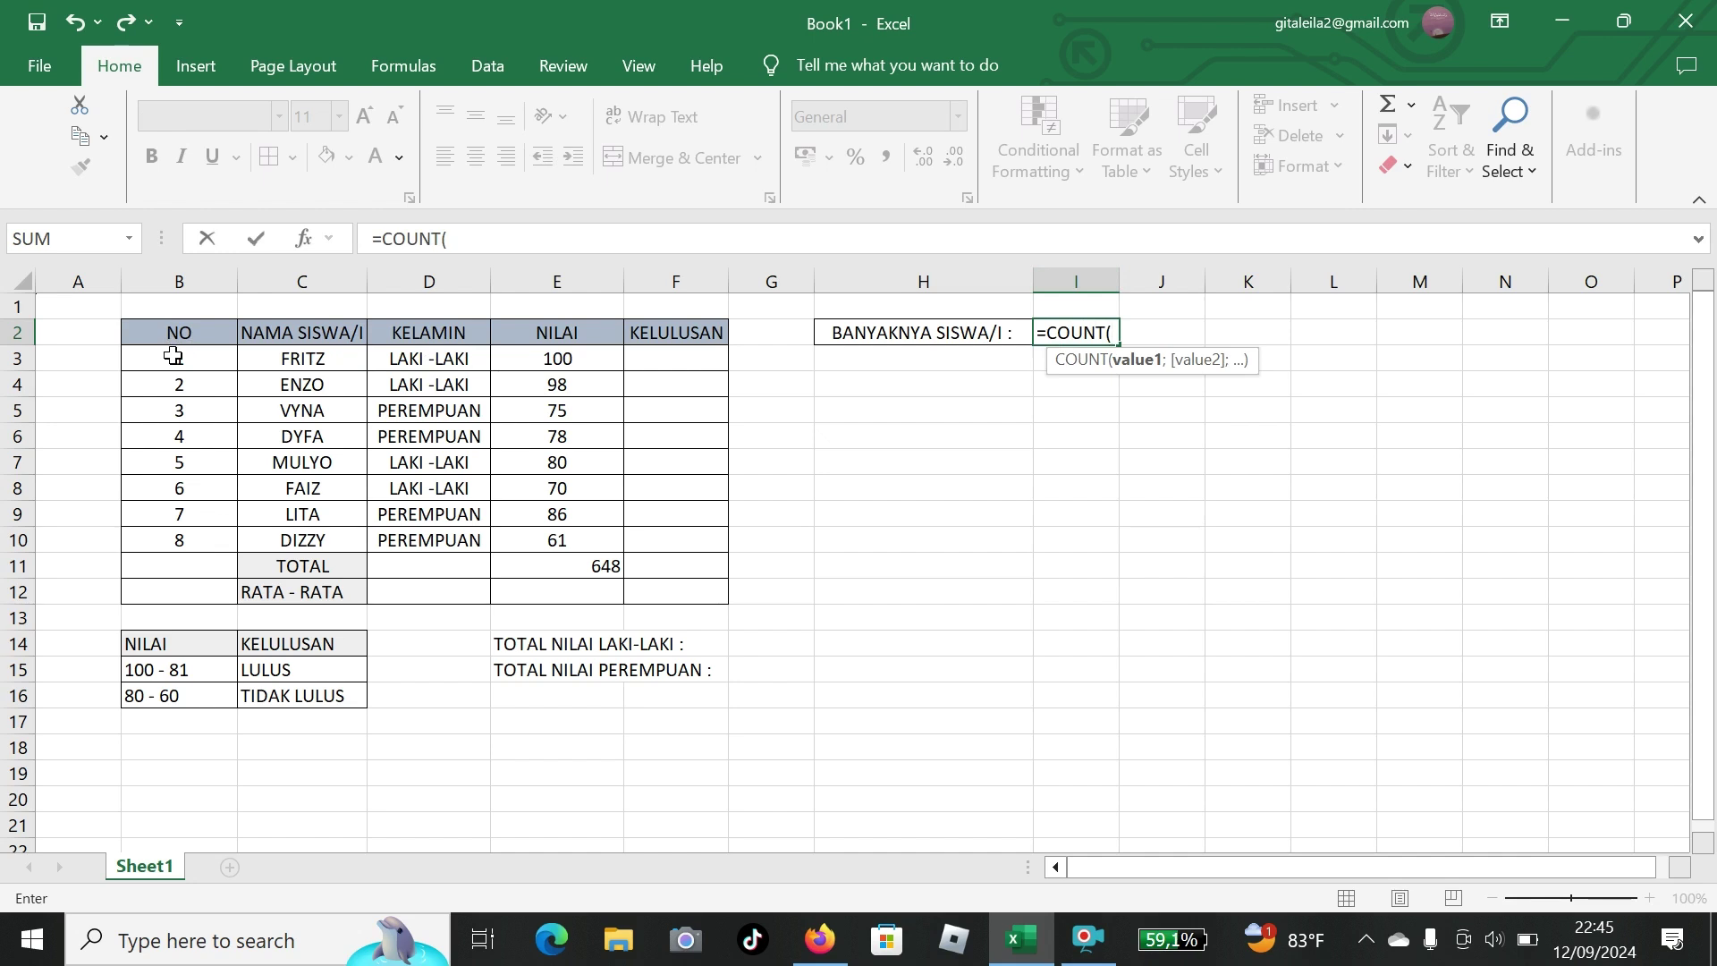
pyautogui.moveTo(173, 356); pyautogui.dragTo(179, 539)
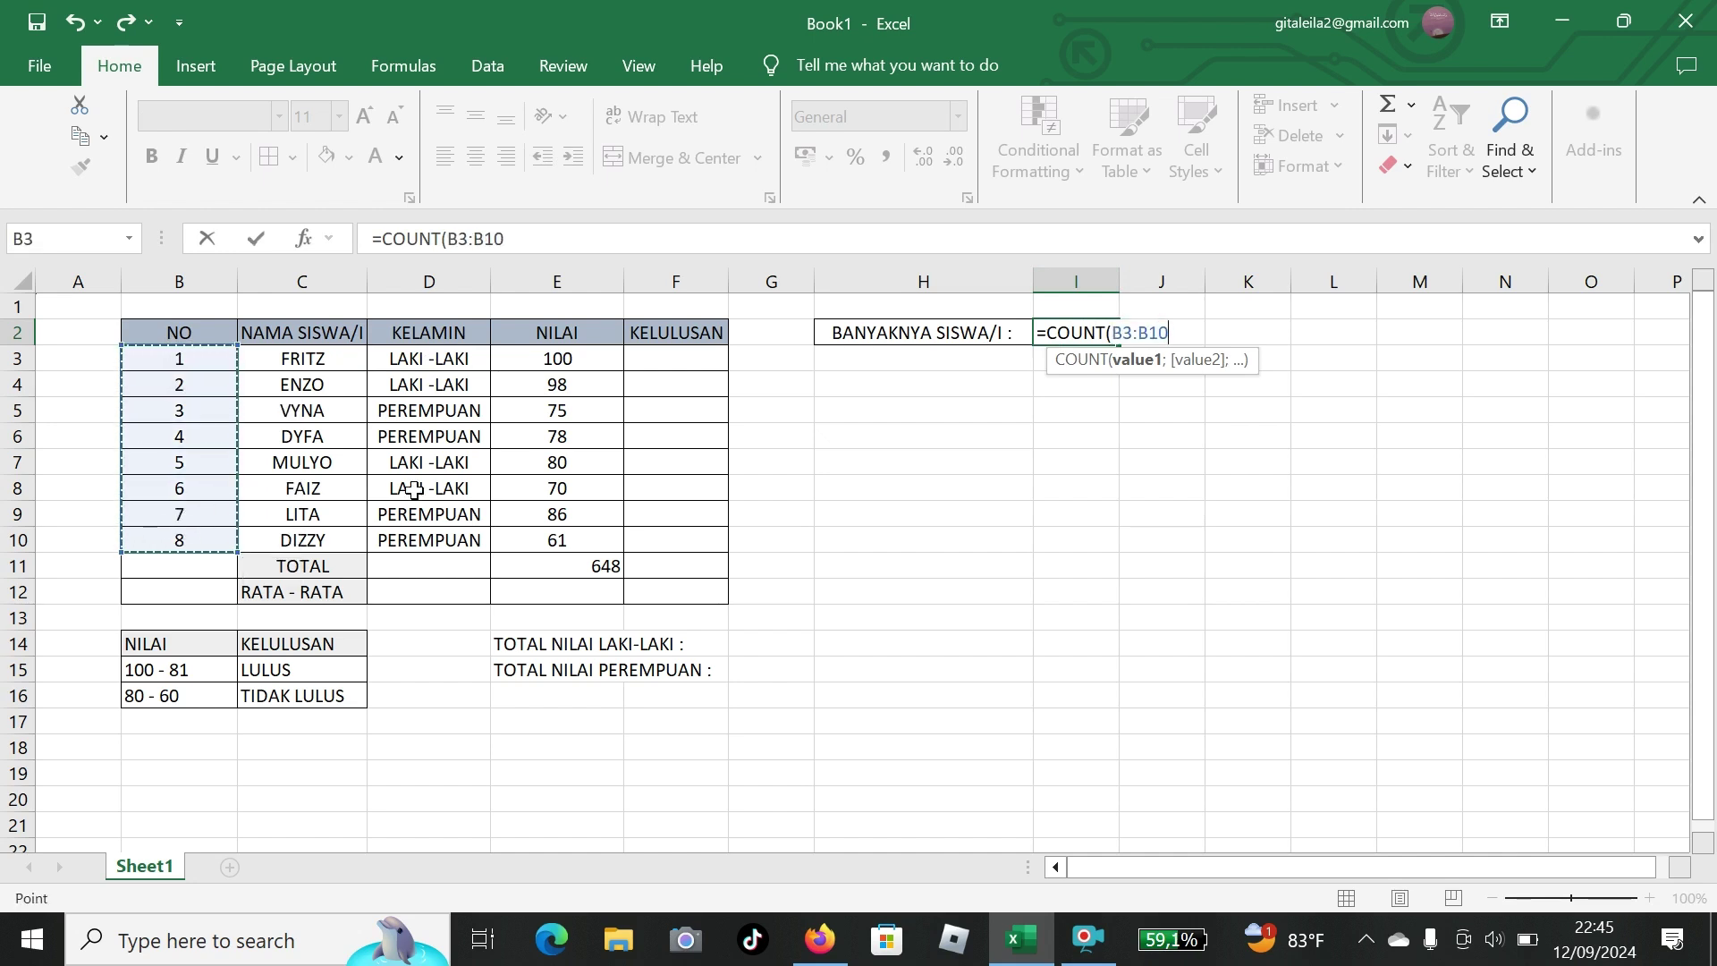
pyautogui.write(')')
pyautogui.press('Return')
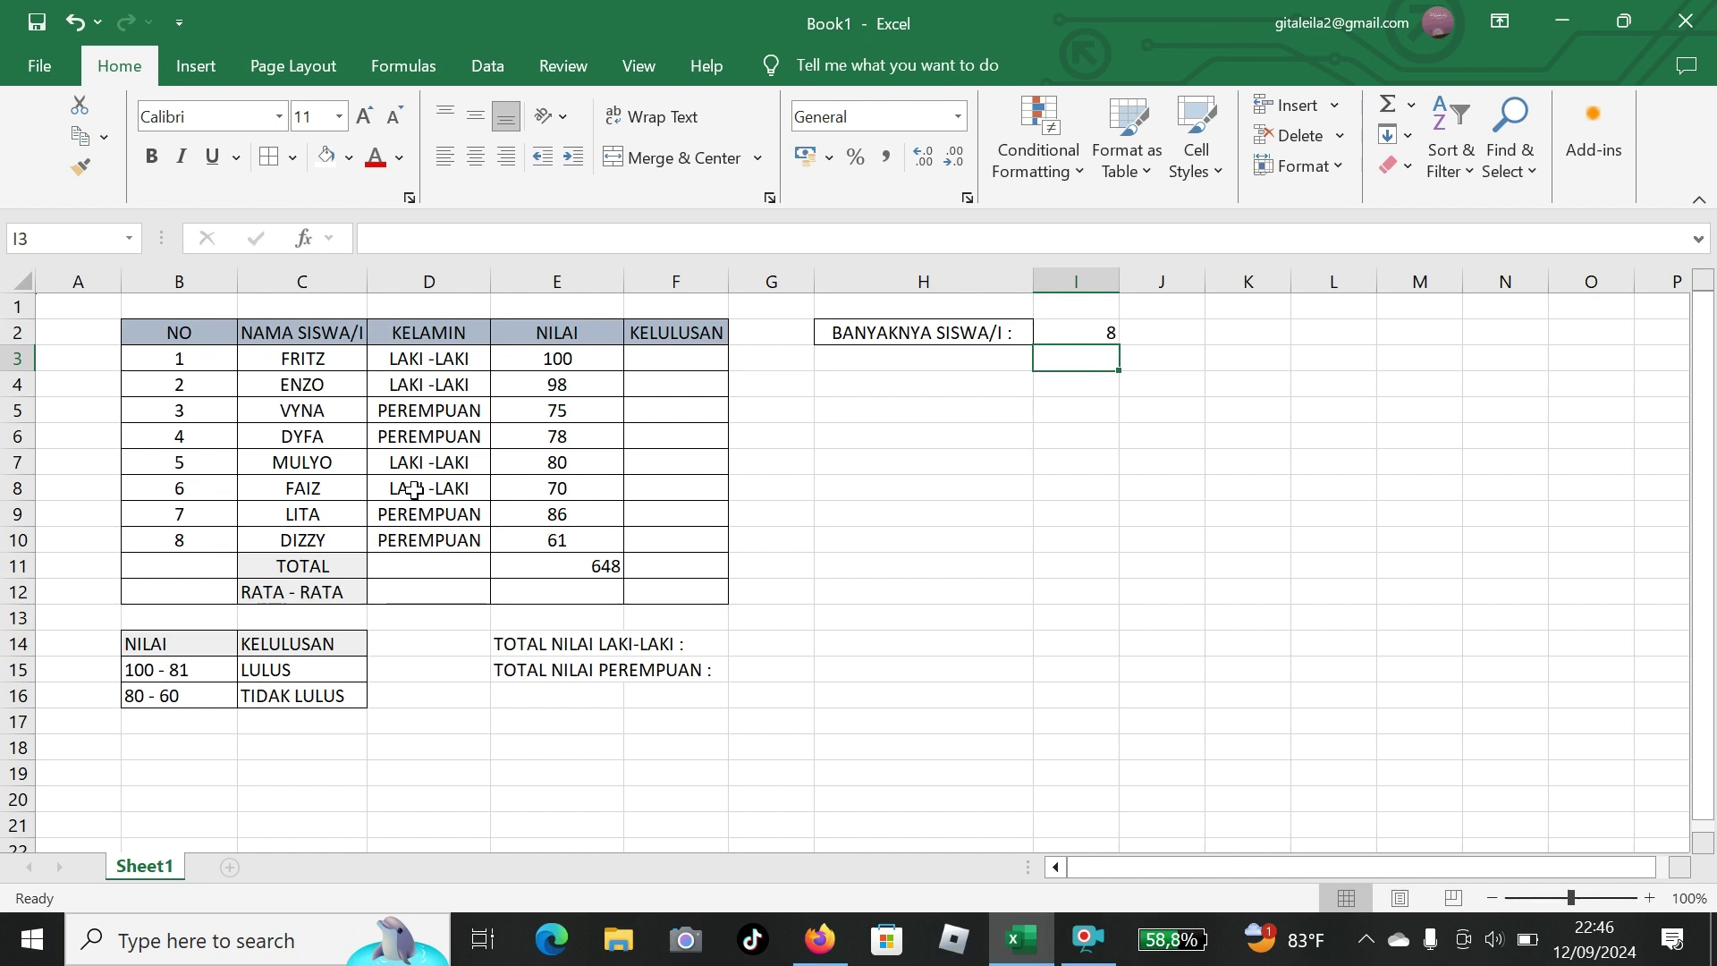
# Average the scores with =AVERAGE(E3:E10) in E12, showing 81.
pyautogui.click(604, 591)
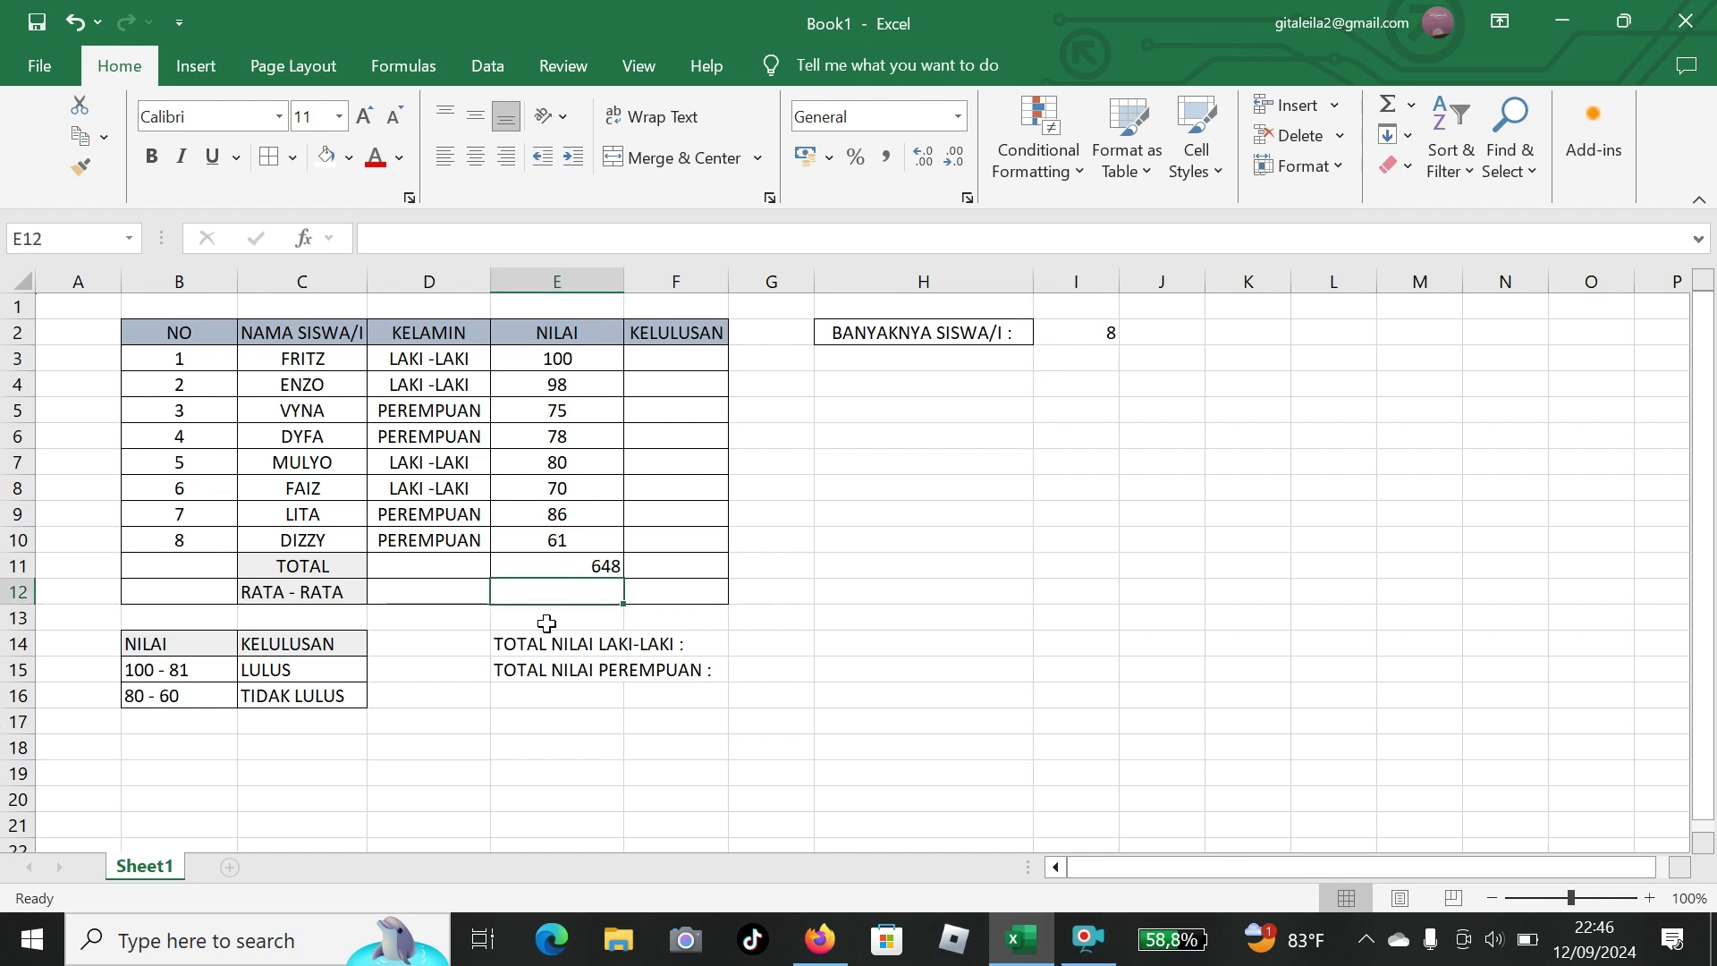
pyautogui.write('=')
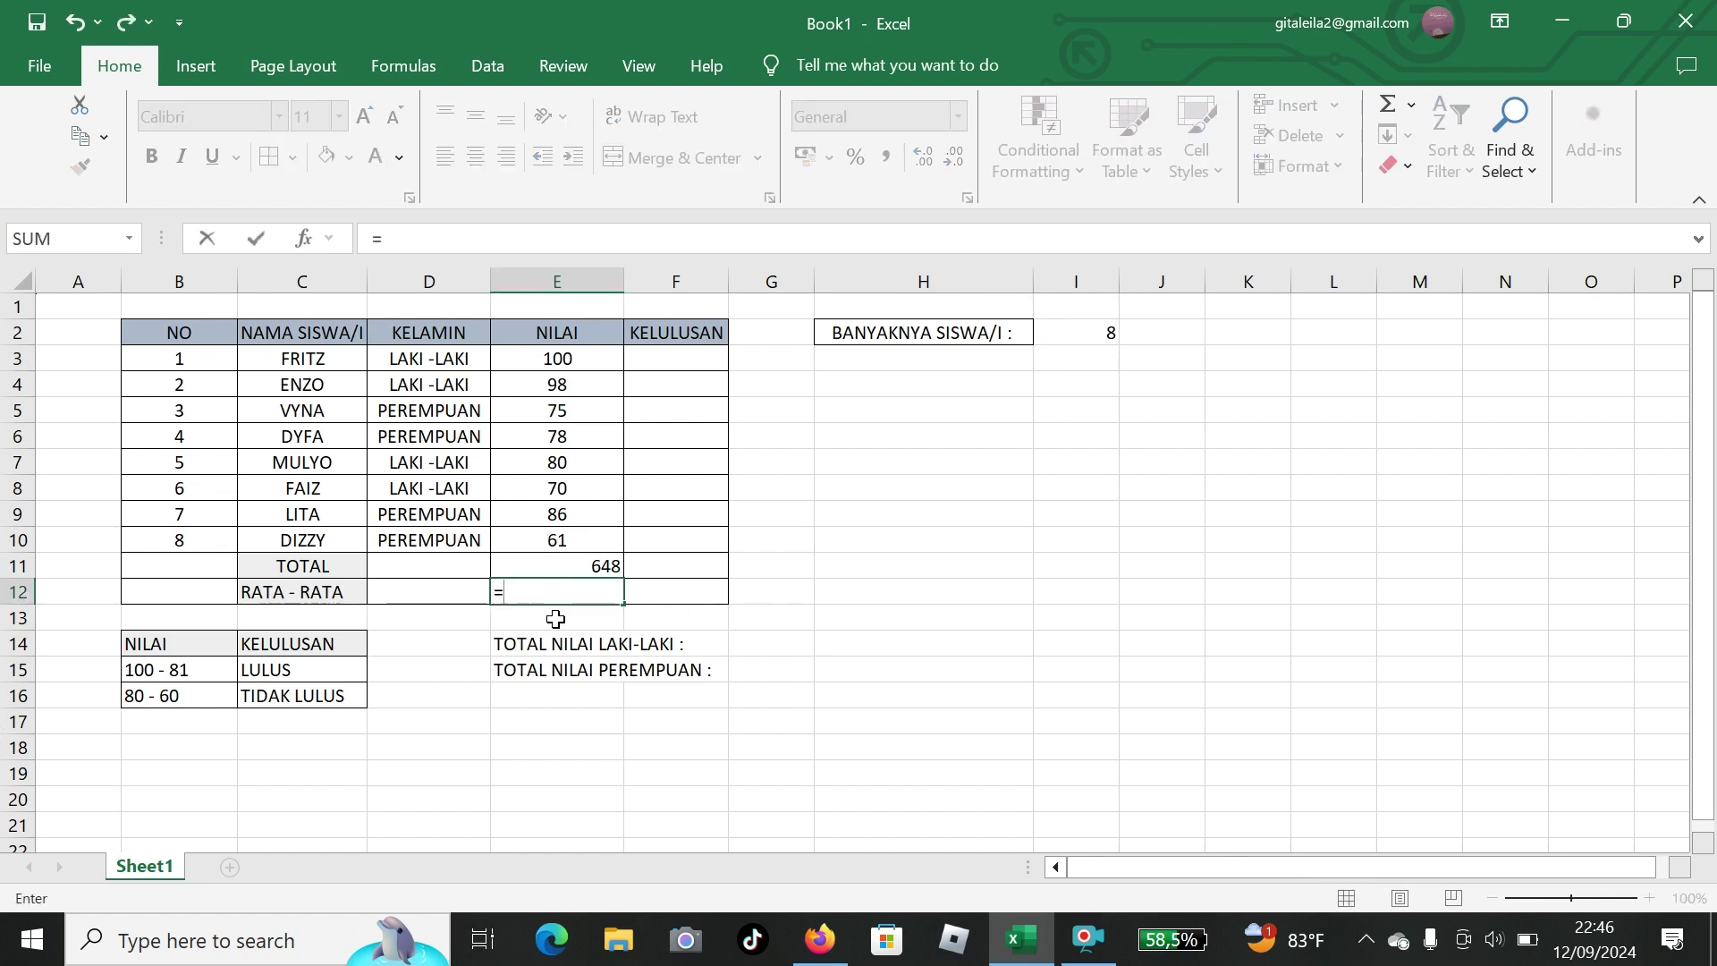
pyautogui.write('AVERAGE')
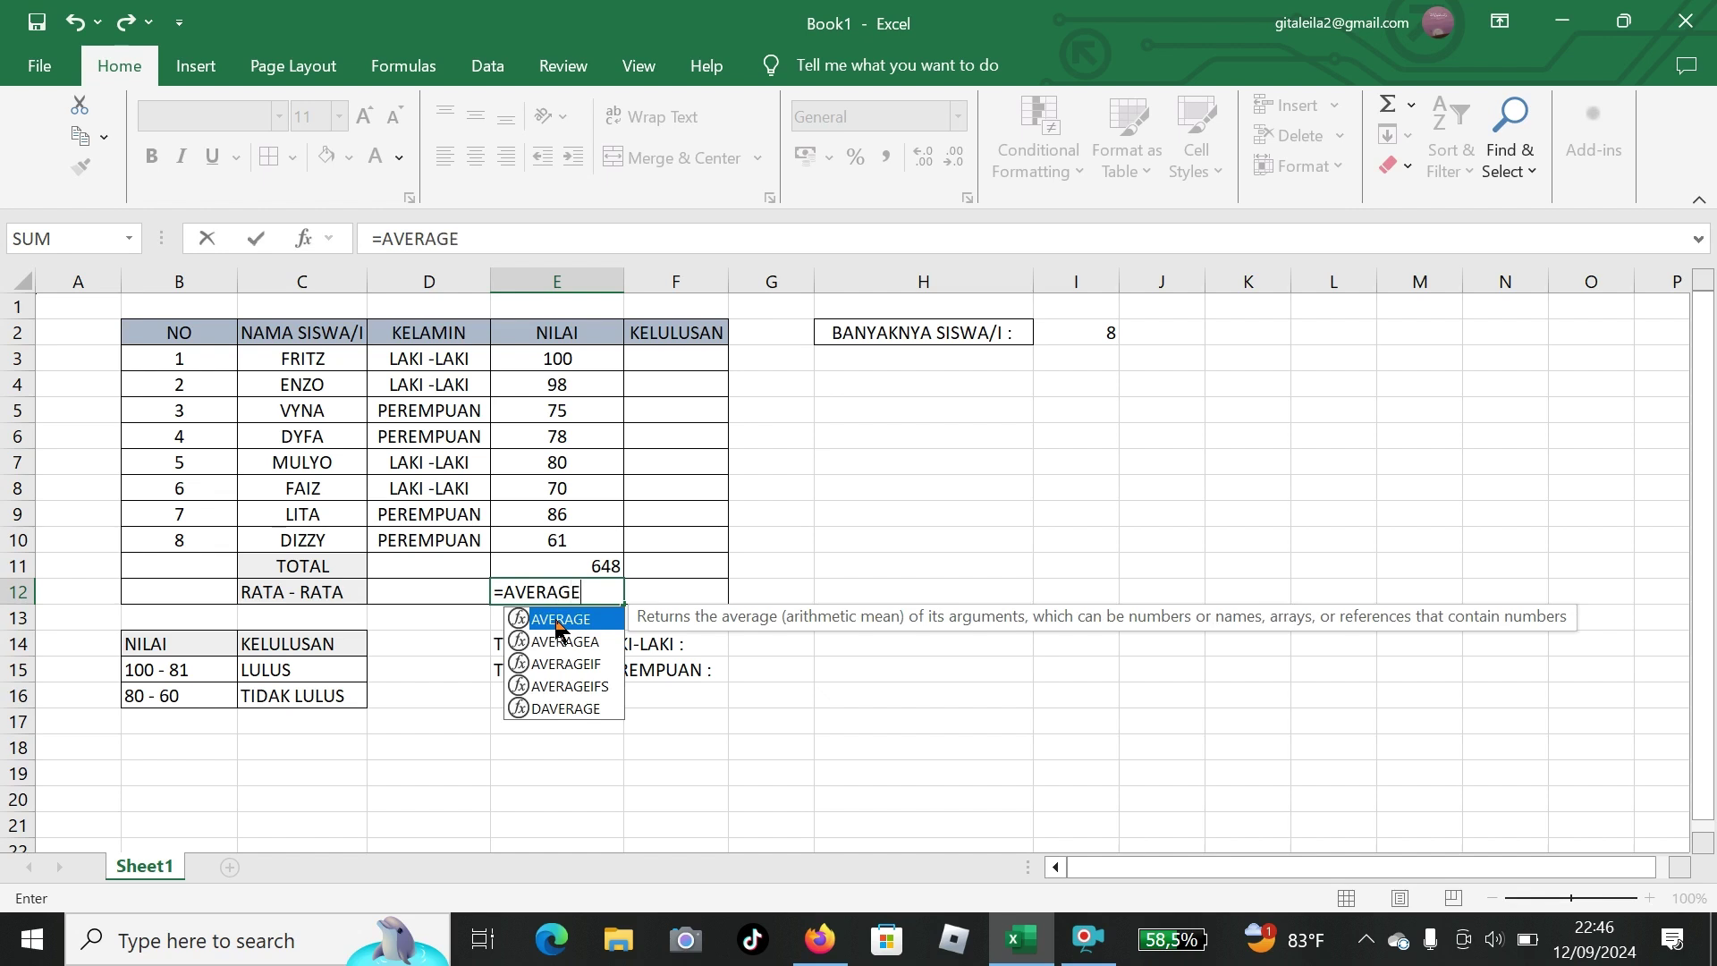
pyautogui.write('(')
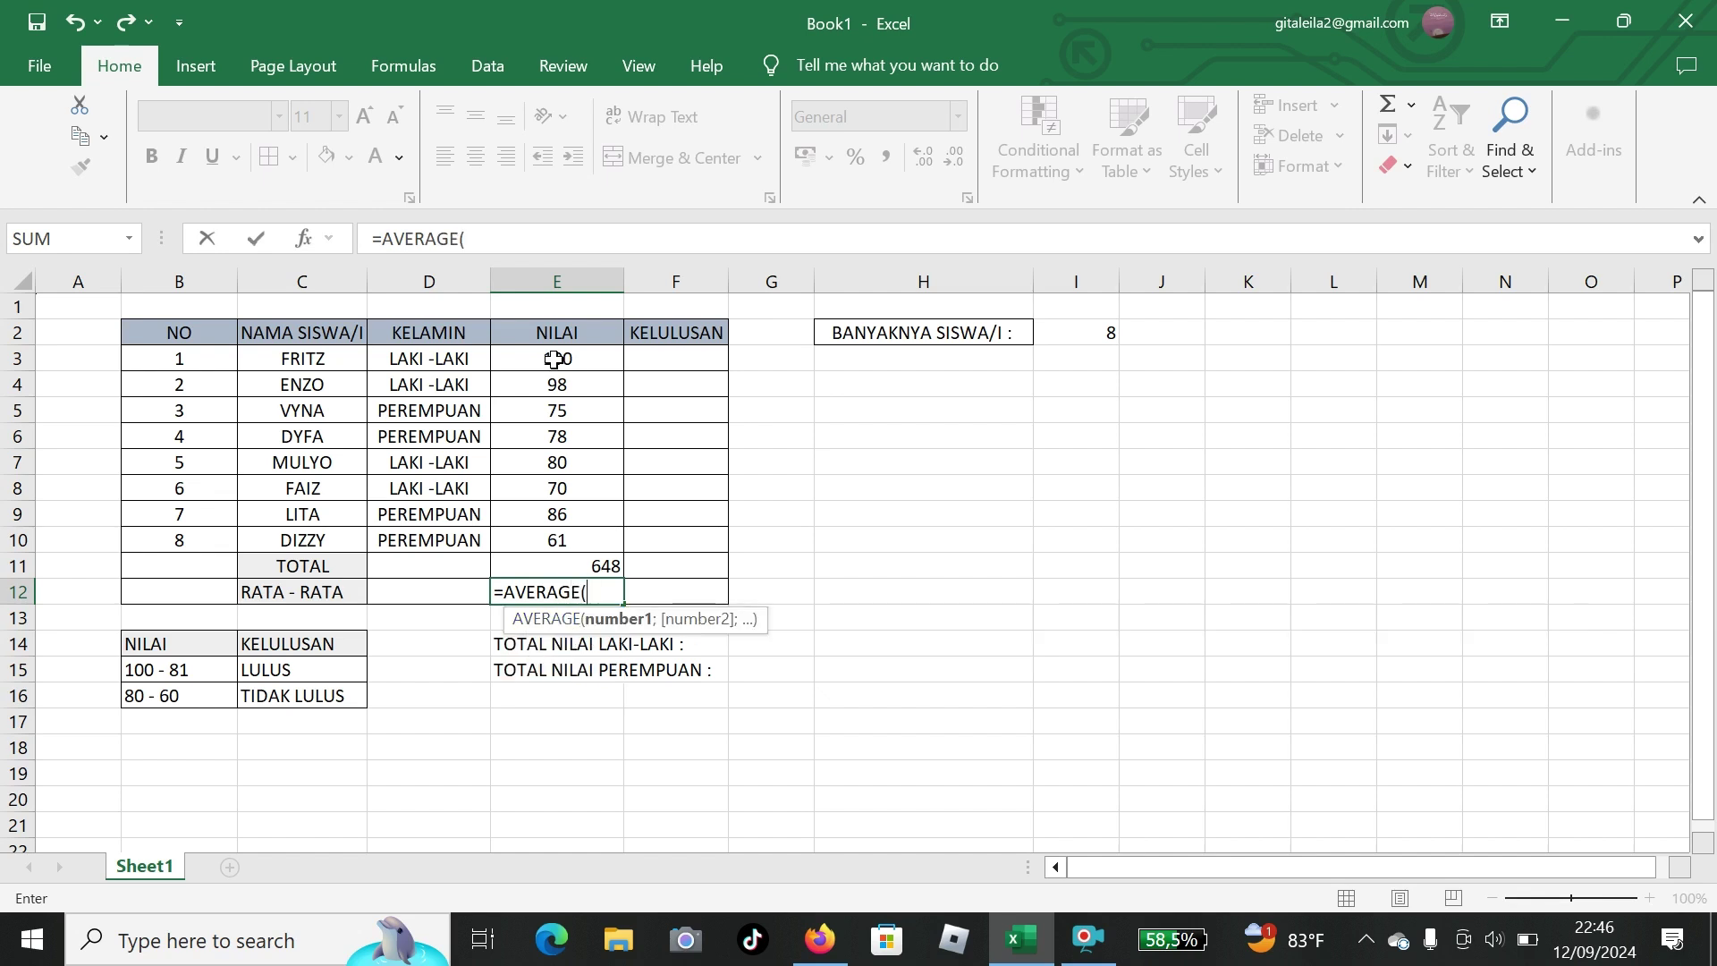
pyautogui.moveTo(554, 359); pyautogui.dragTo(557, 540)
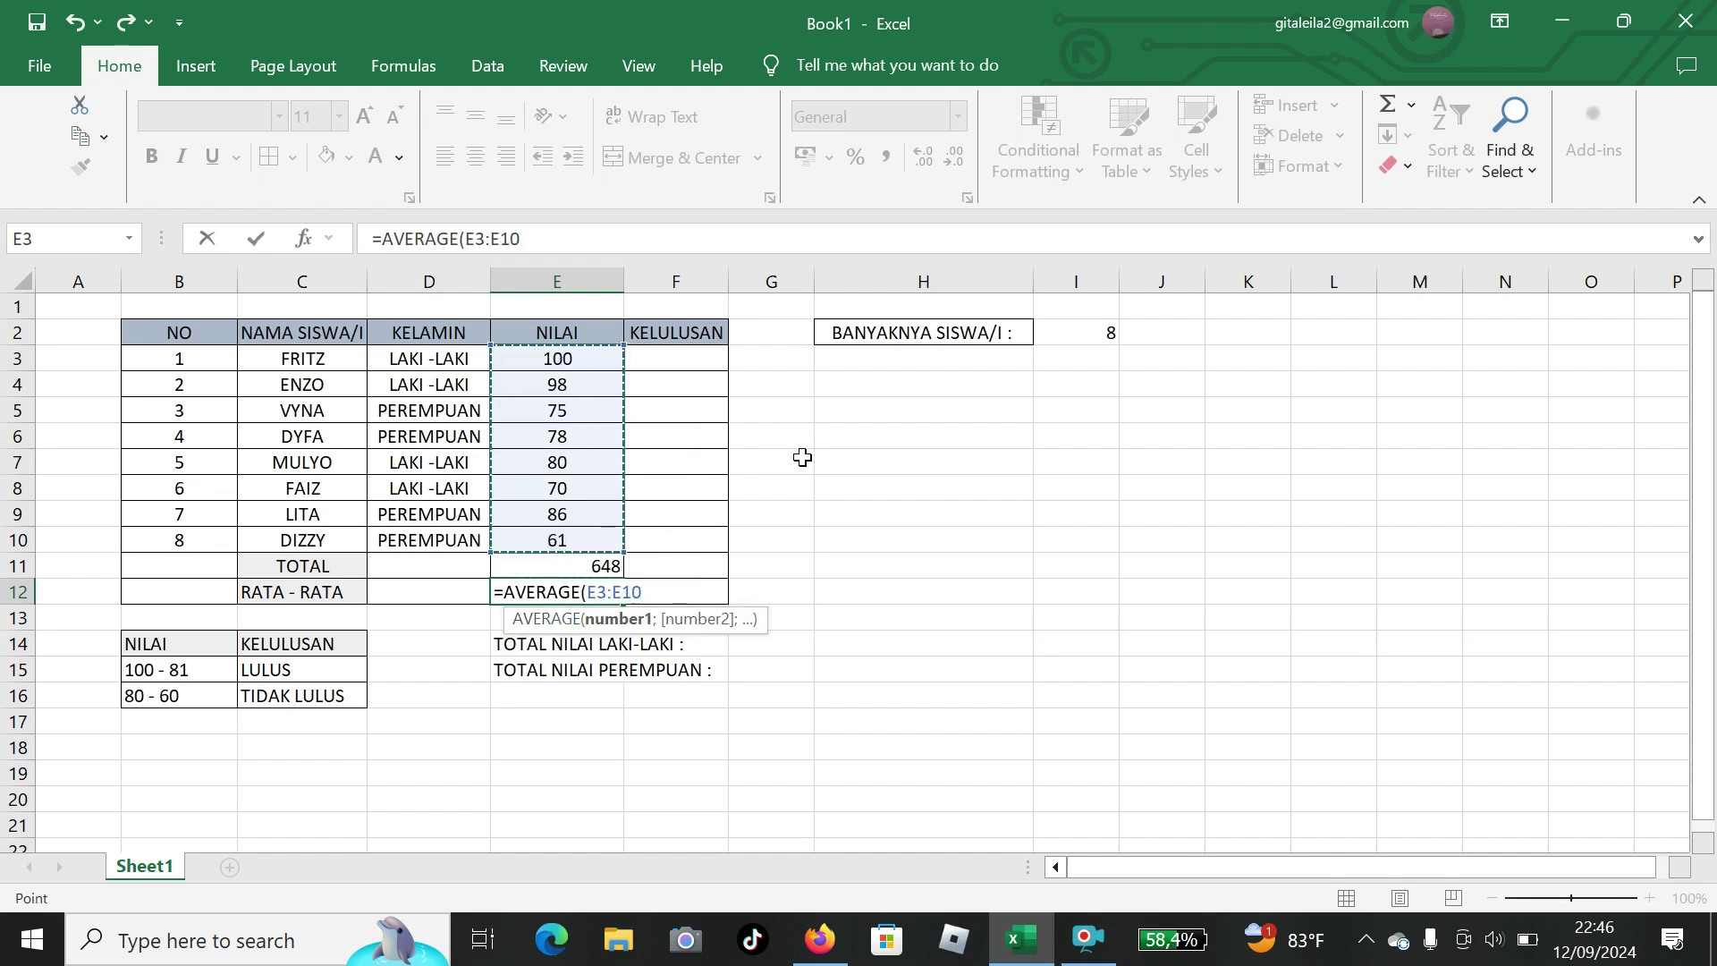
pyautogui.write(')')
pyautogui.press('Return')
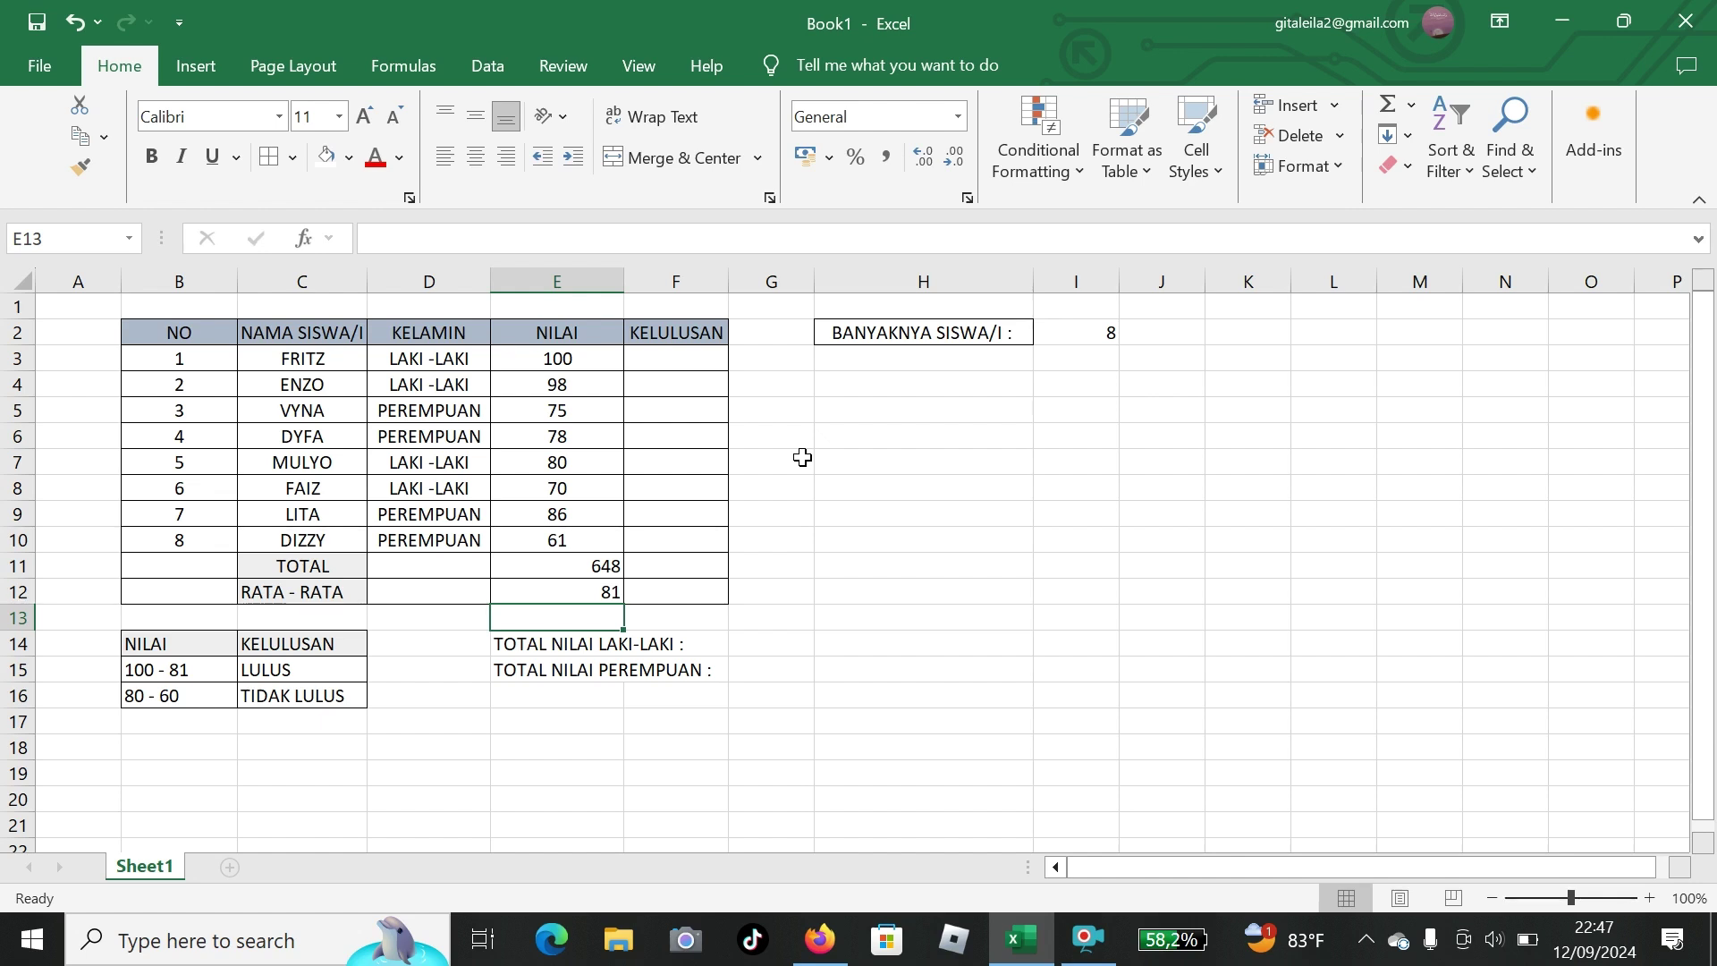
# Enter =IF(E3>=81;"LULUS";IF(E3>=60;"TIDAK LULUS")) in F3, which shows LULUS.
pyautogui.click(678, 368)
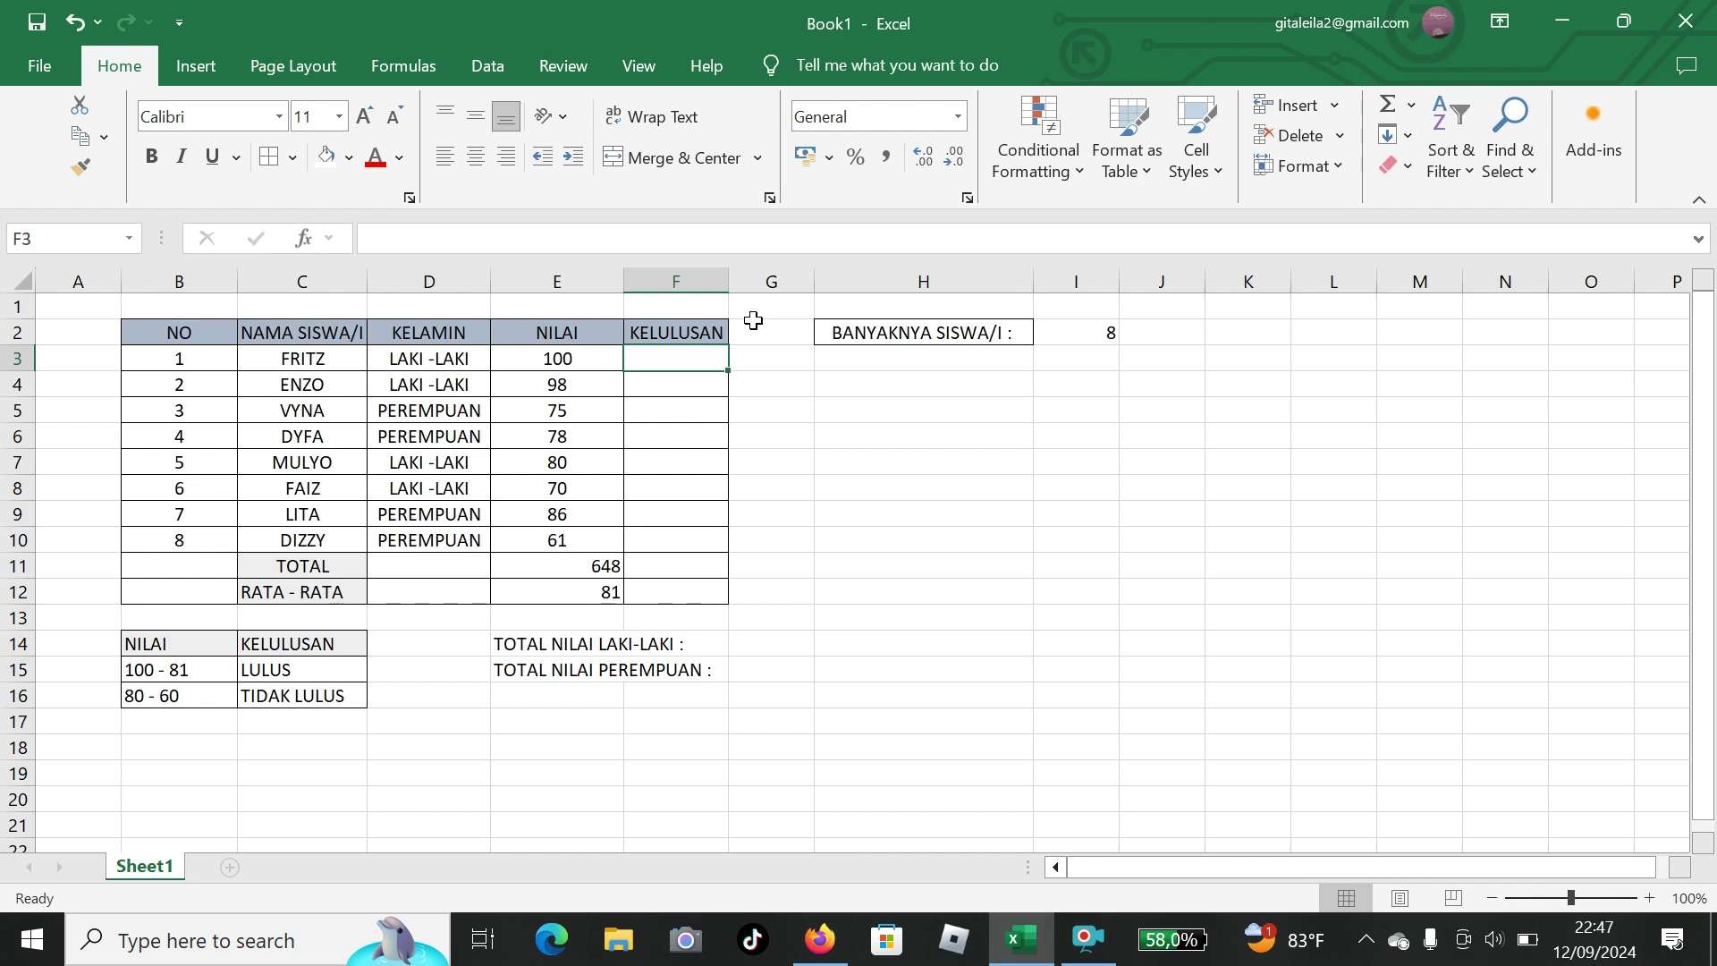
pyautogui.write('=IF(')
pyautogui.click(538, 360)
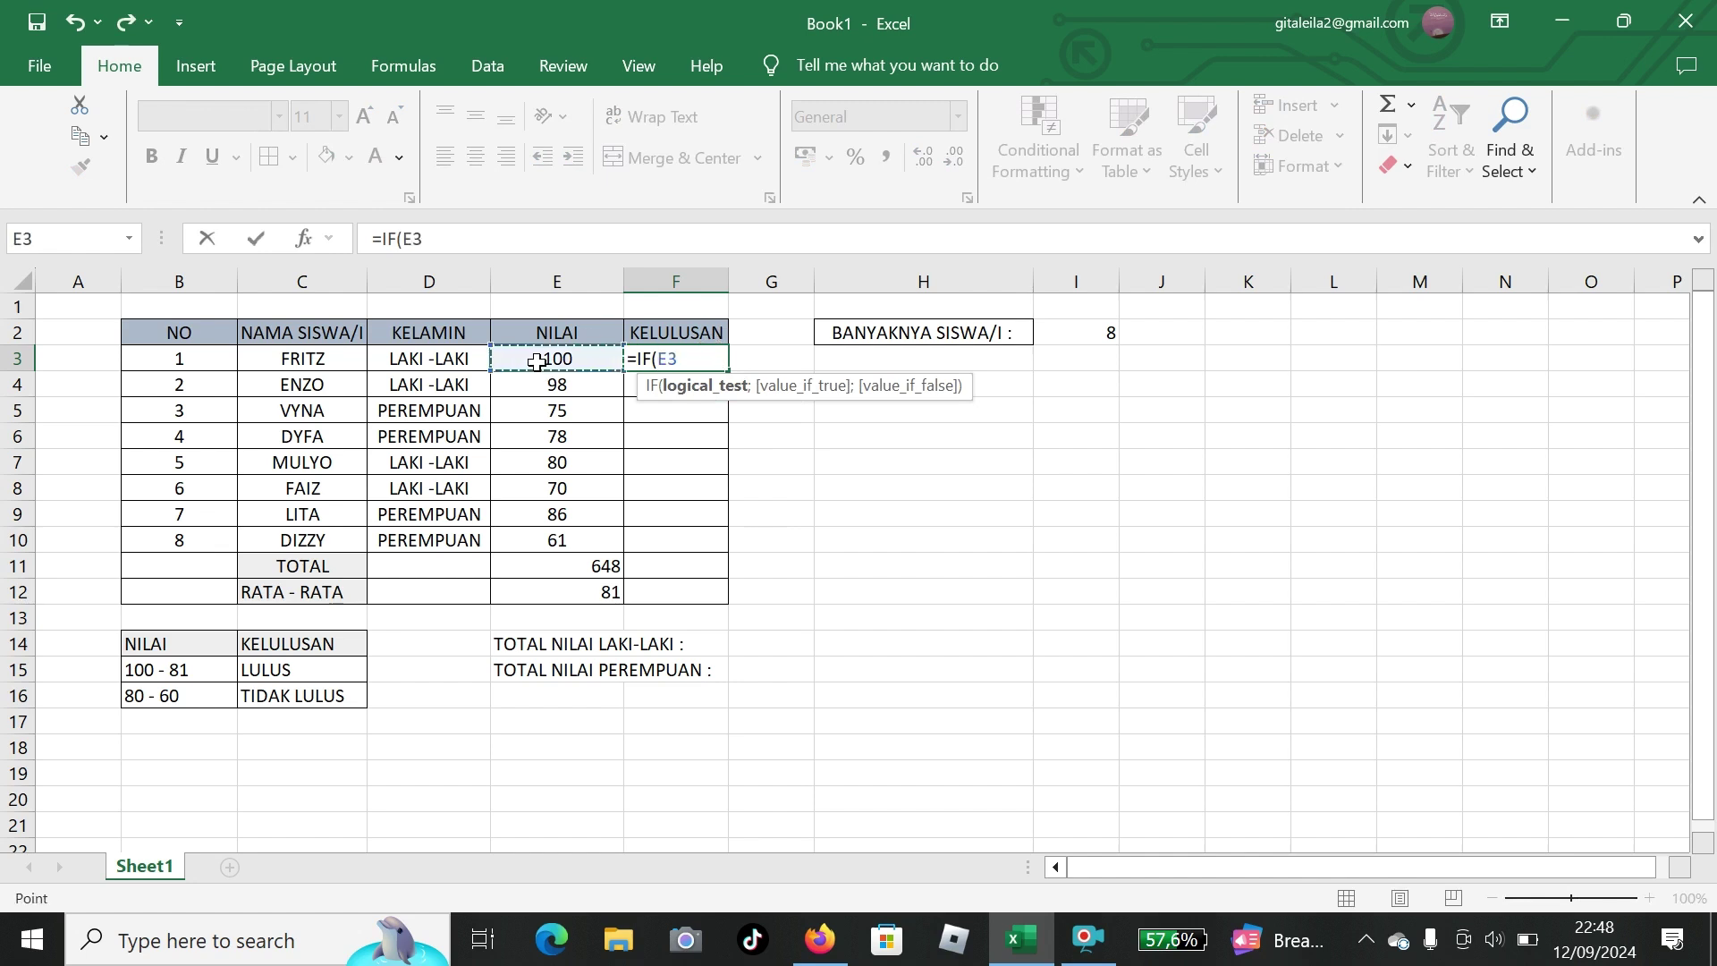
pyautogui.write('=>')
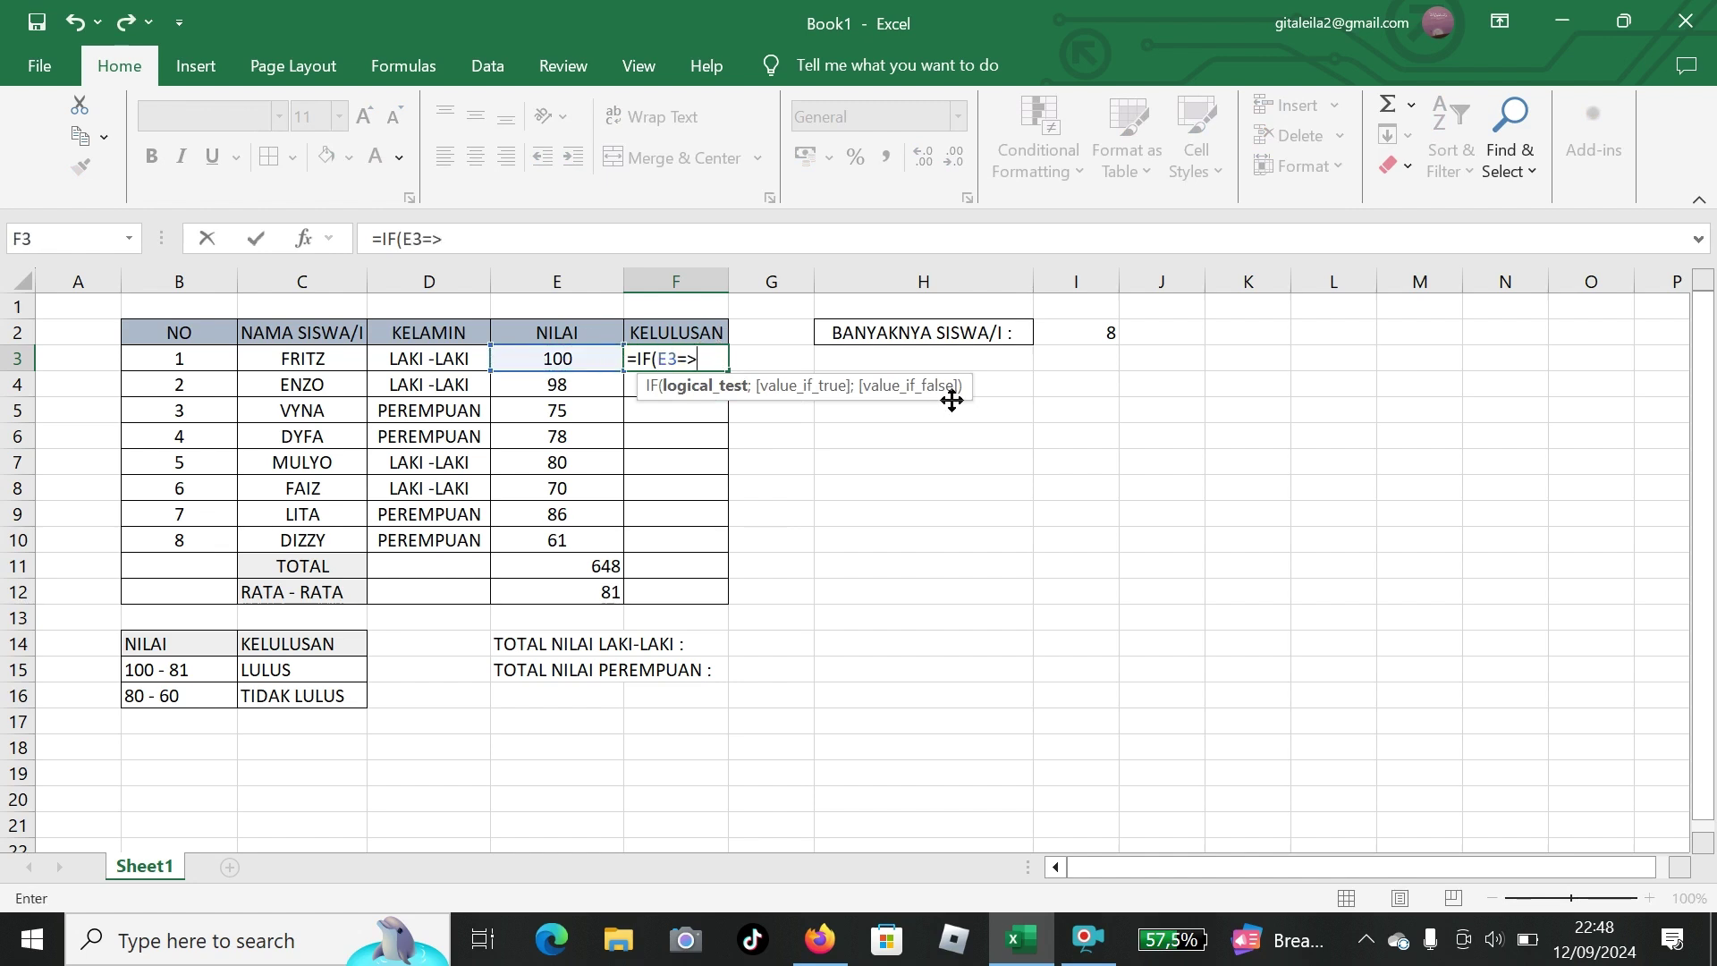
pyautogui.press('BackSpace')
pyautogui.press('BackSpace')
pyautogui.write('>=81')
pyautogui.press('BackSpace')
pyautogui.write(';"LULUS"')
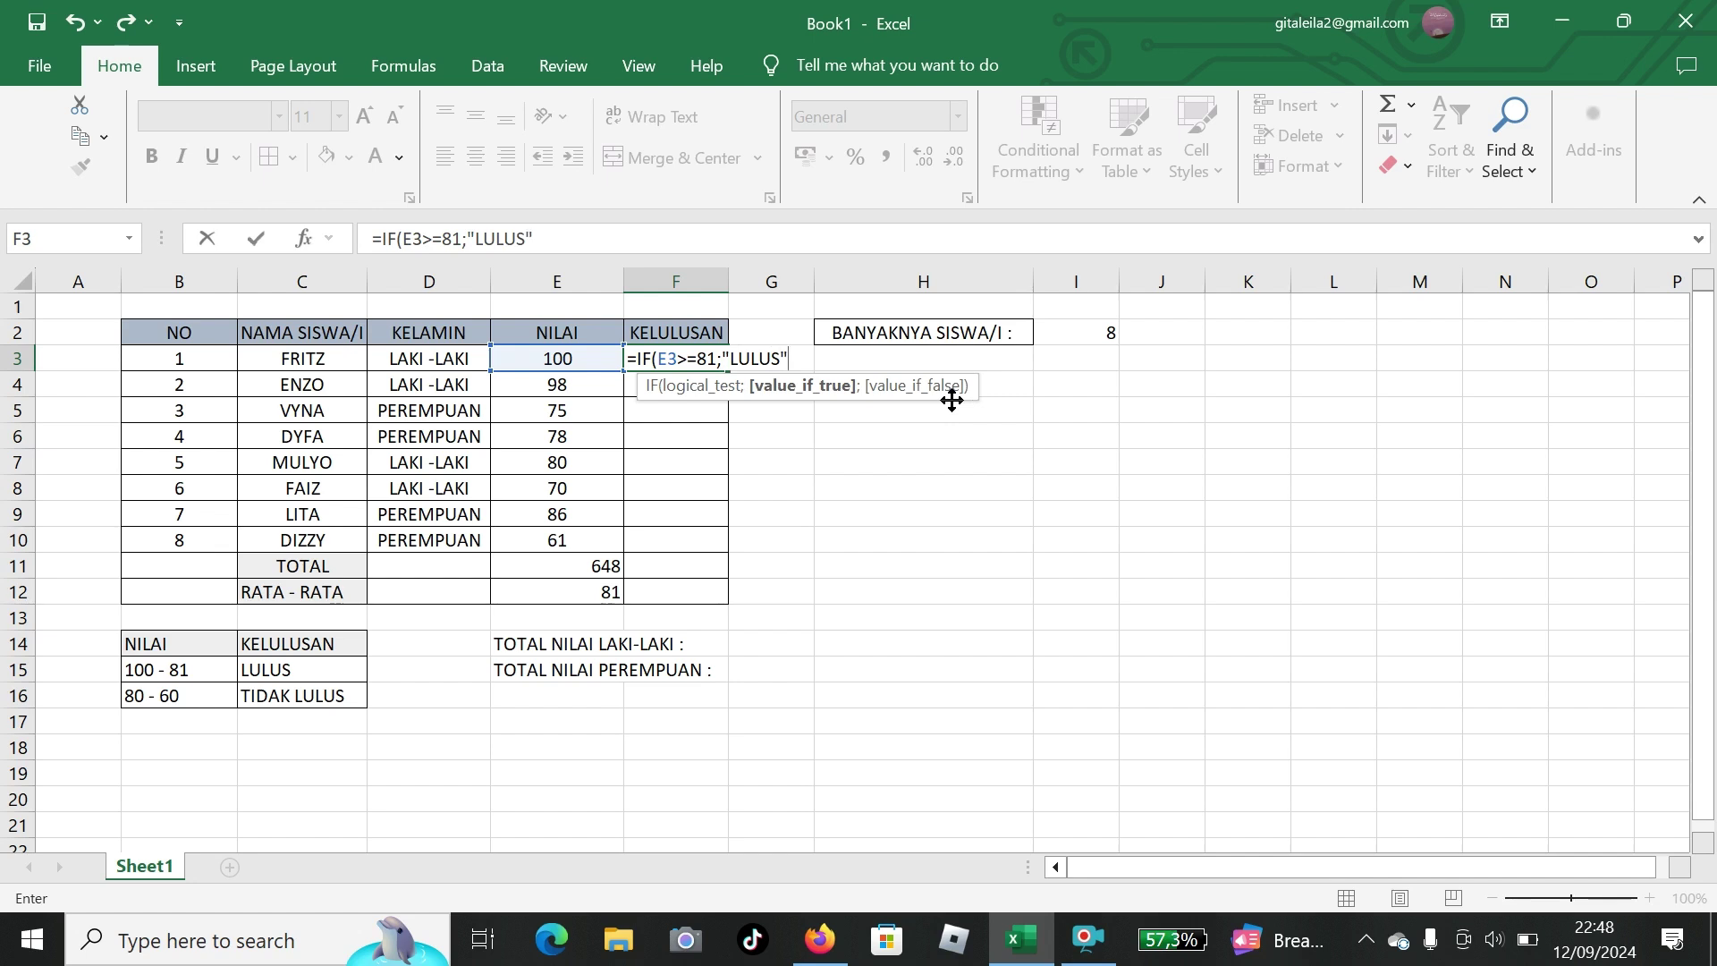
pyautogui.write(';IF(')
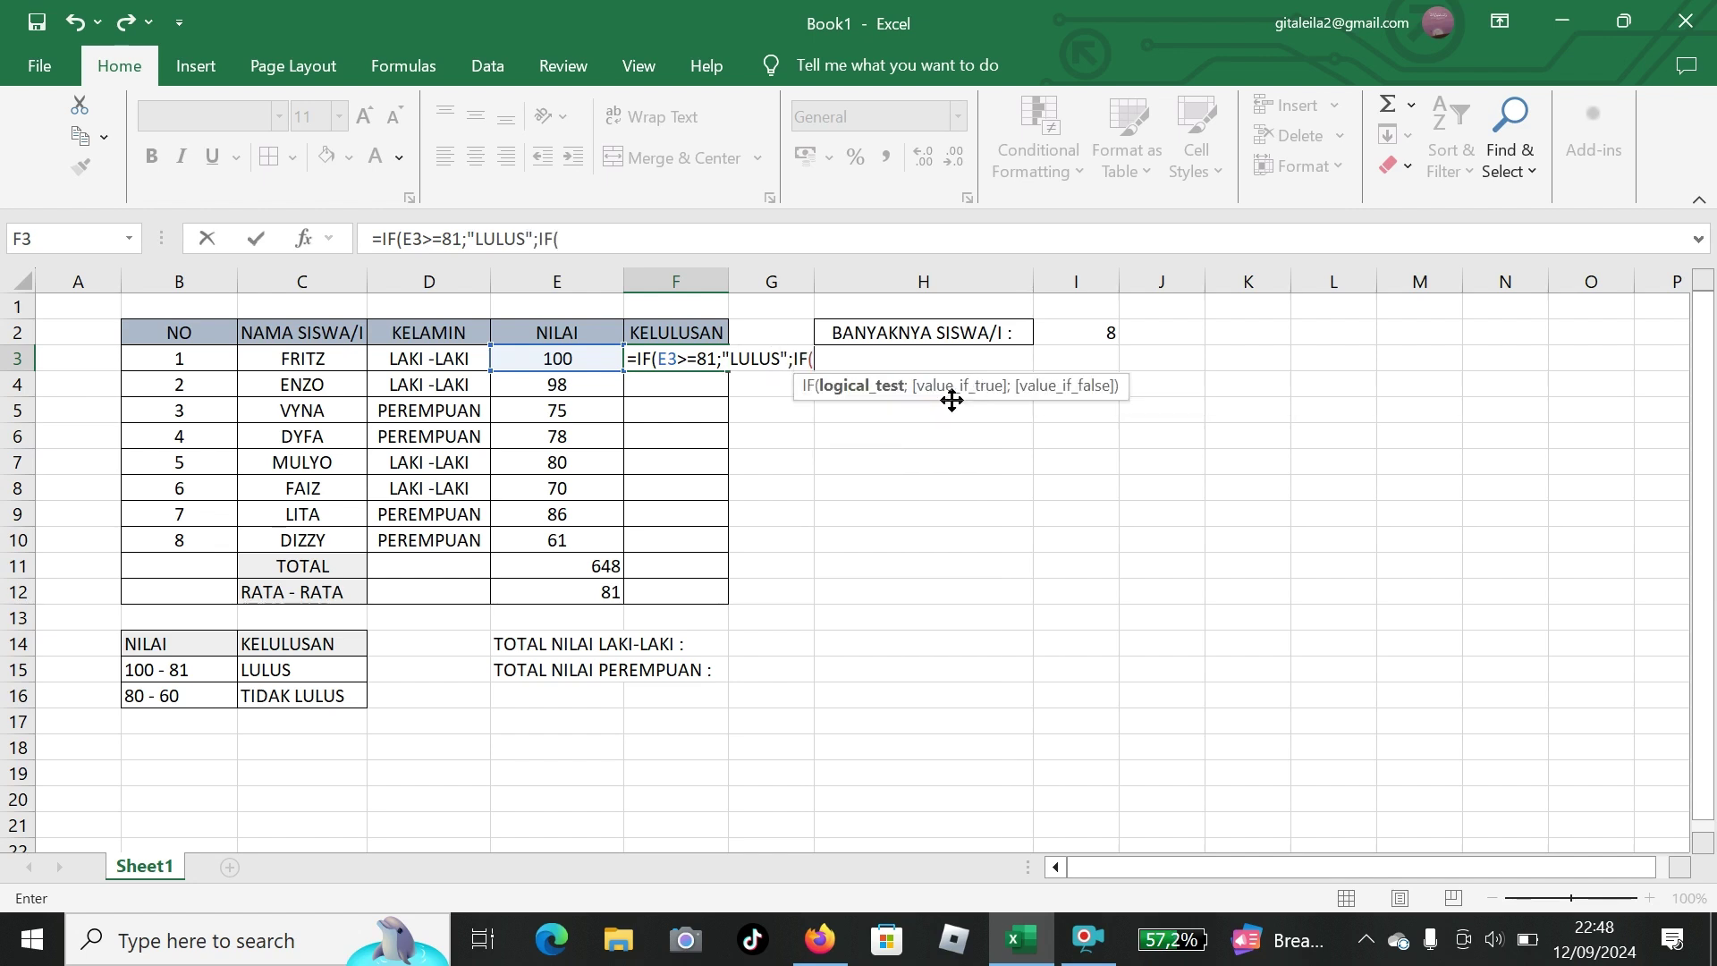
pyautogui.click(540, 376)
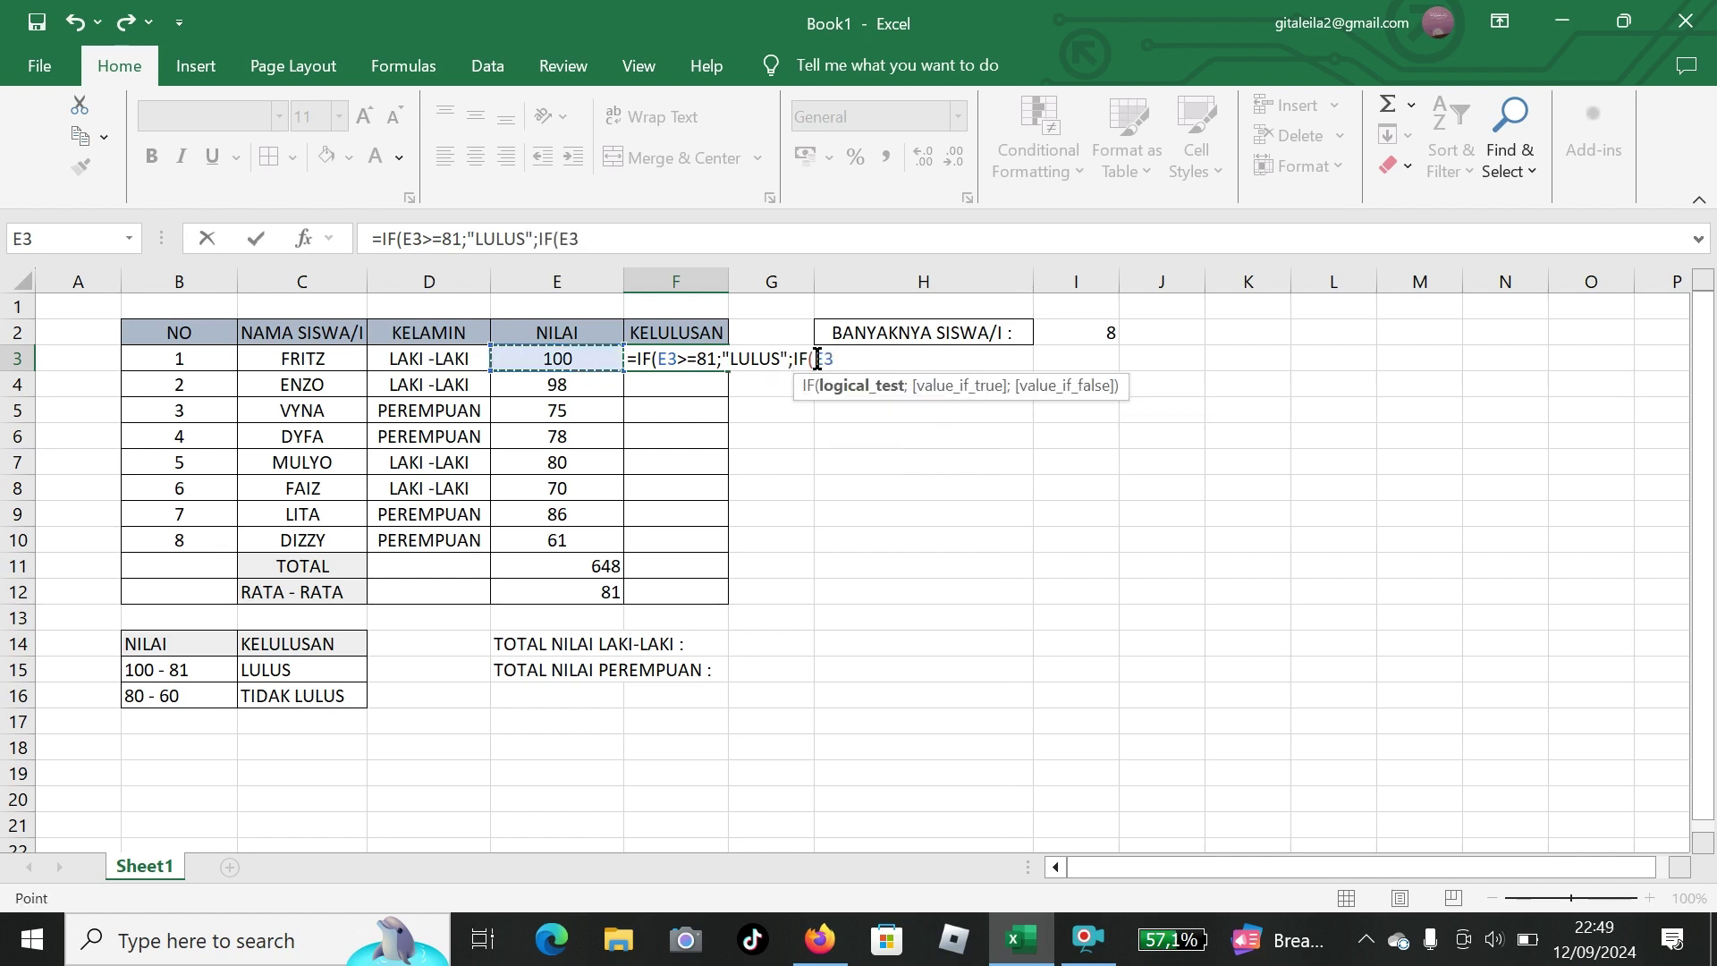
pyautogui.write('>=60')
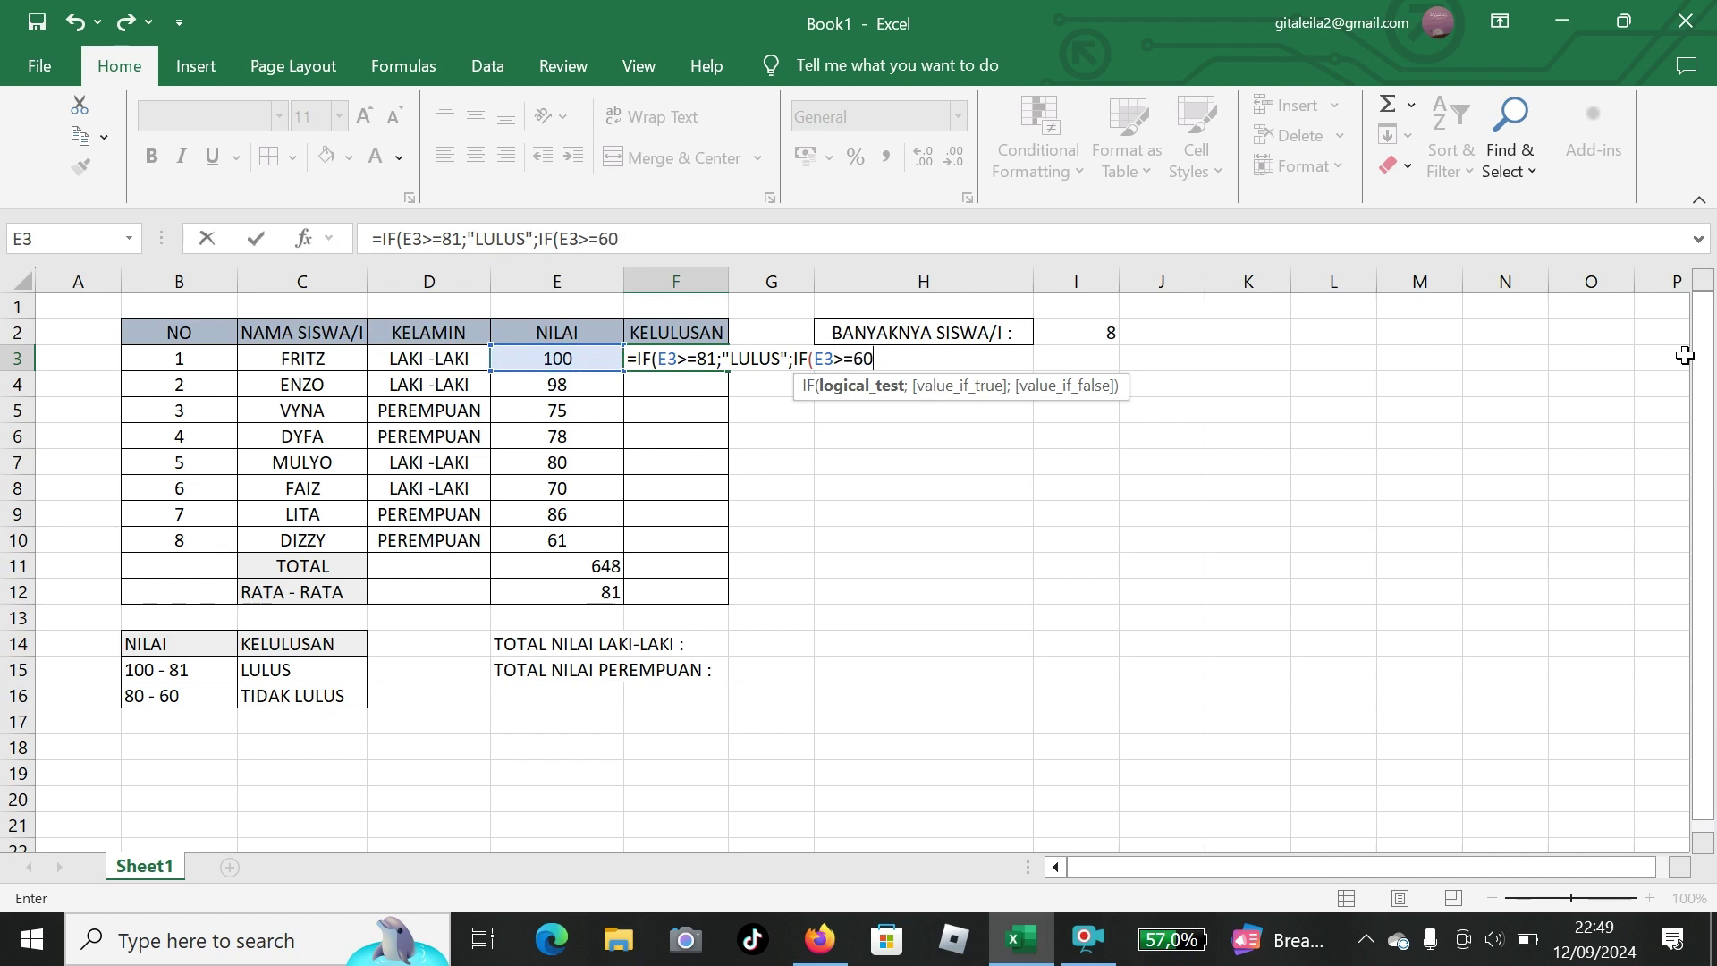
pyautogui.write(';"TIDAK LULUS')
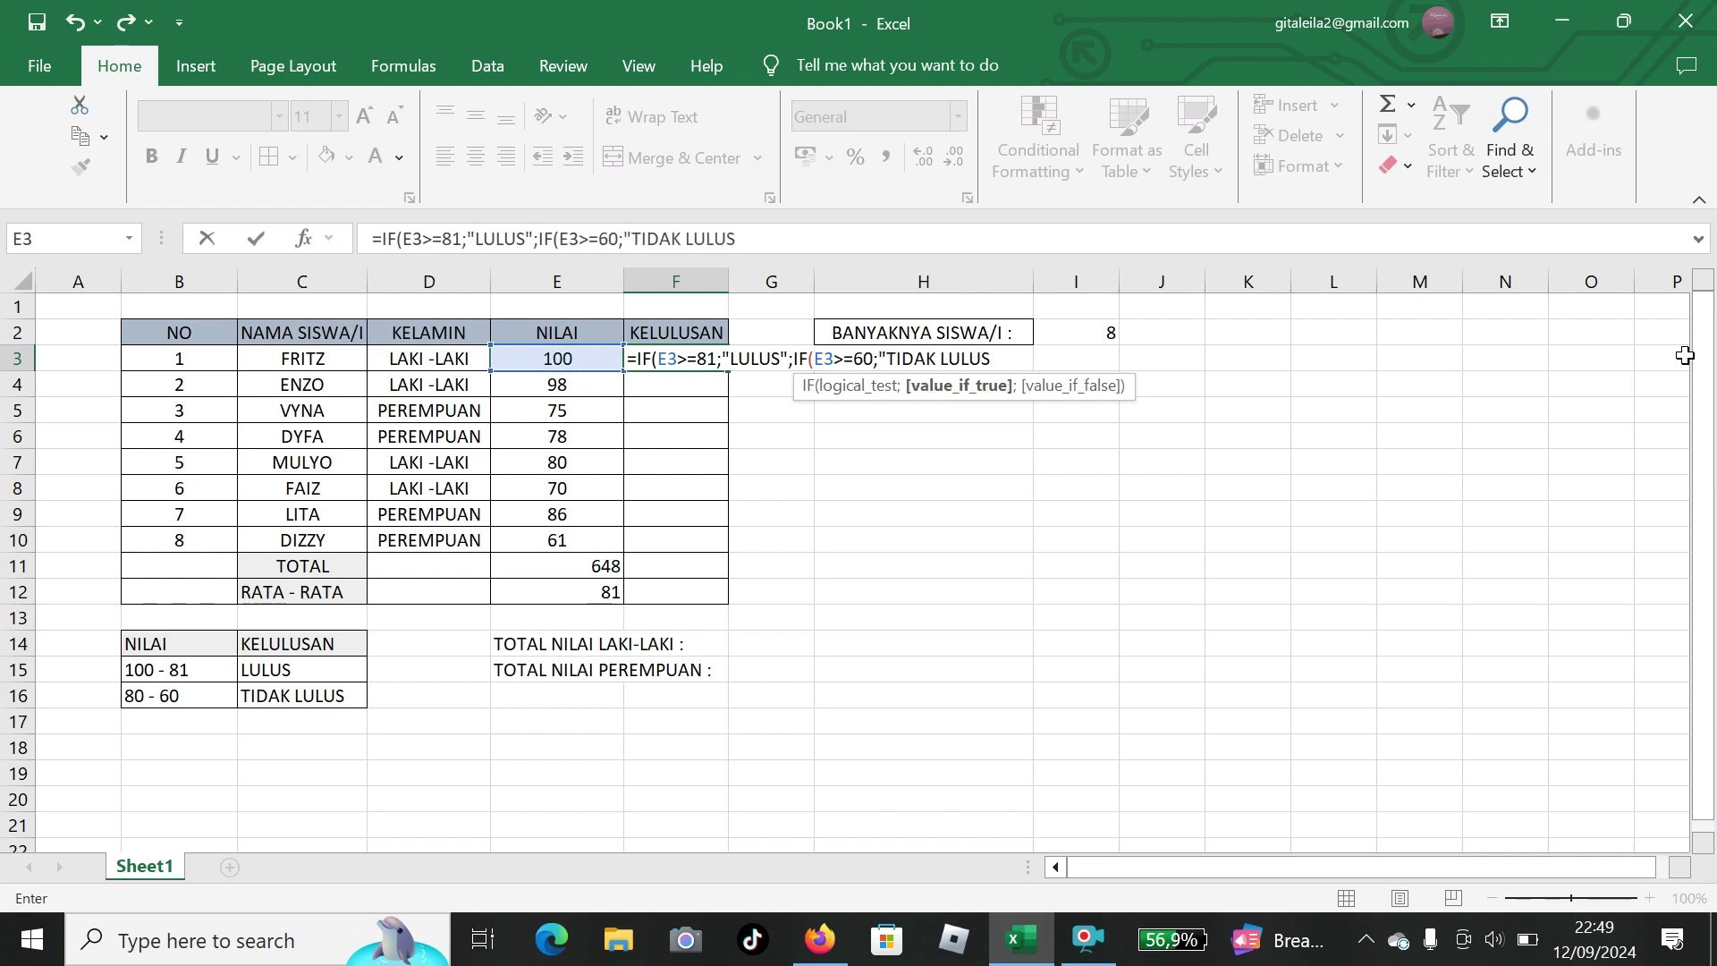
pyautogui.write('")')
pyautogui.press('Return')
pyautogui.click(820, 570)
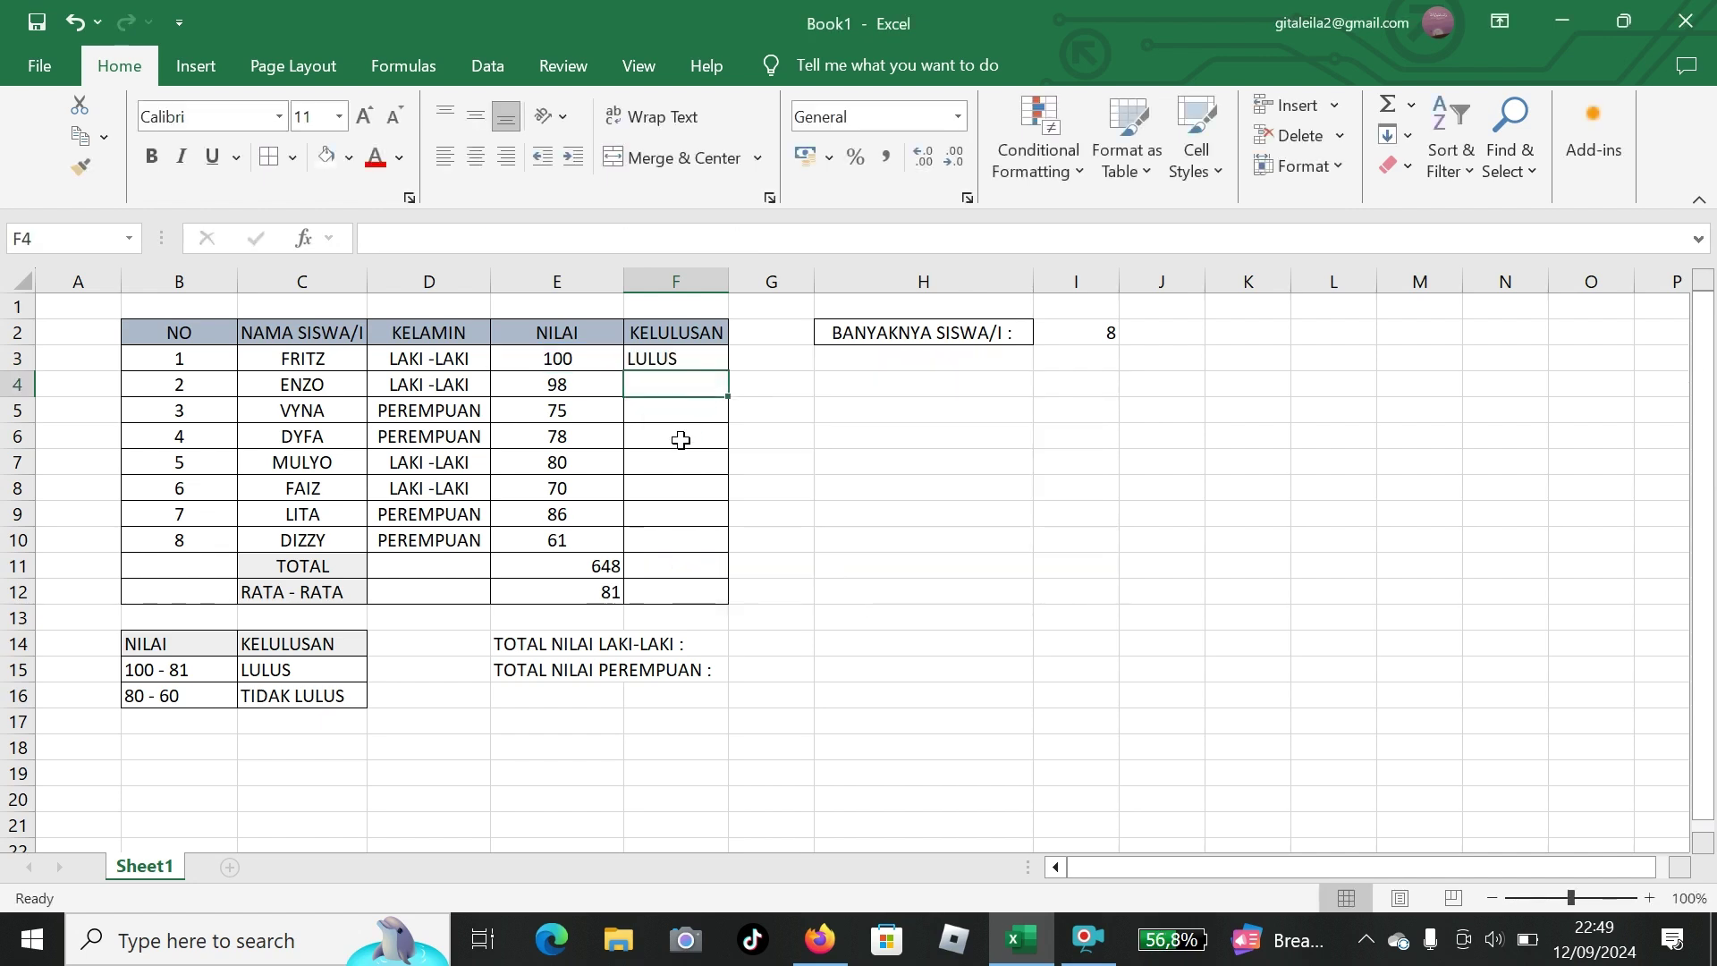
# Fill the pass/fail formula down F3:F10 and widen column F to fit TIDAK LULUS.
pyautogui.click(713, 364)
pyautogui.moveTo(728, 370)
pyautogui.mouseDown()
pyautogui.moveTo(720, 571)
pyautogui.moveTo(721, 541)
pyautogui.mouseUp()
pyautogui.click(858, 488)
pyautogui.moveTo(729, 280); pyautogui.dragTo(749, 280)
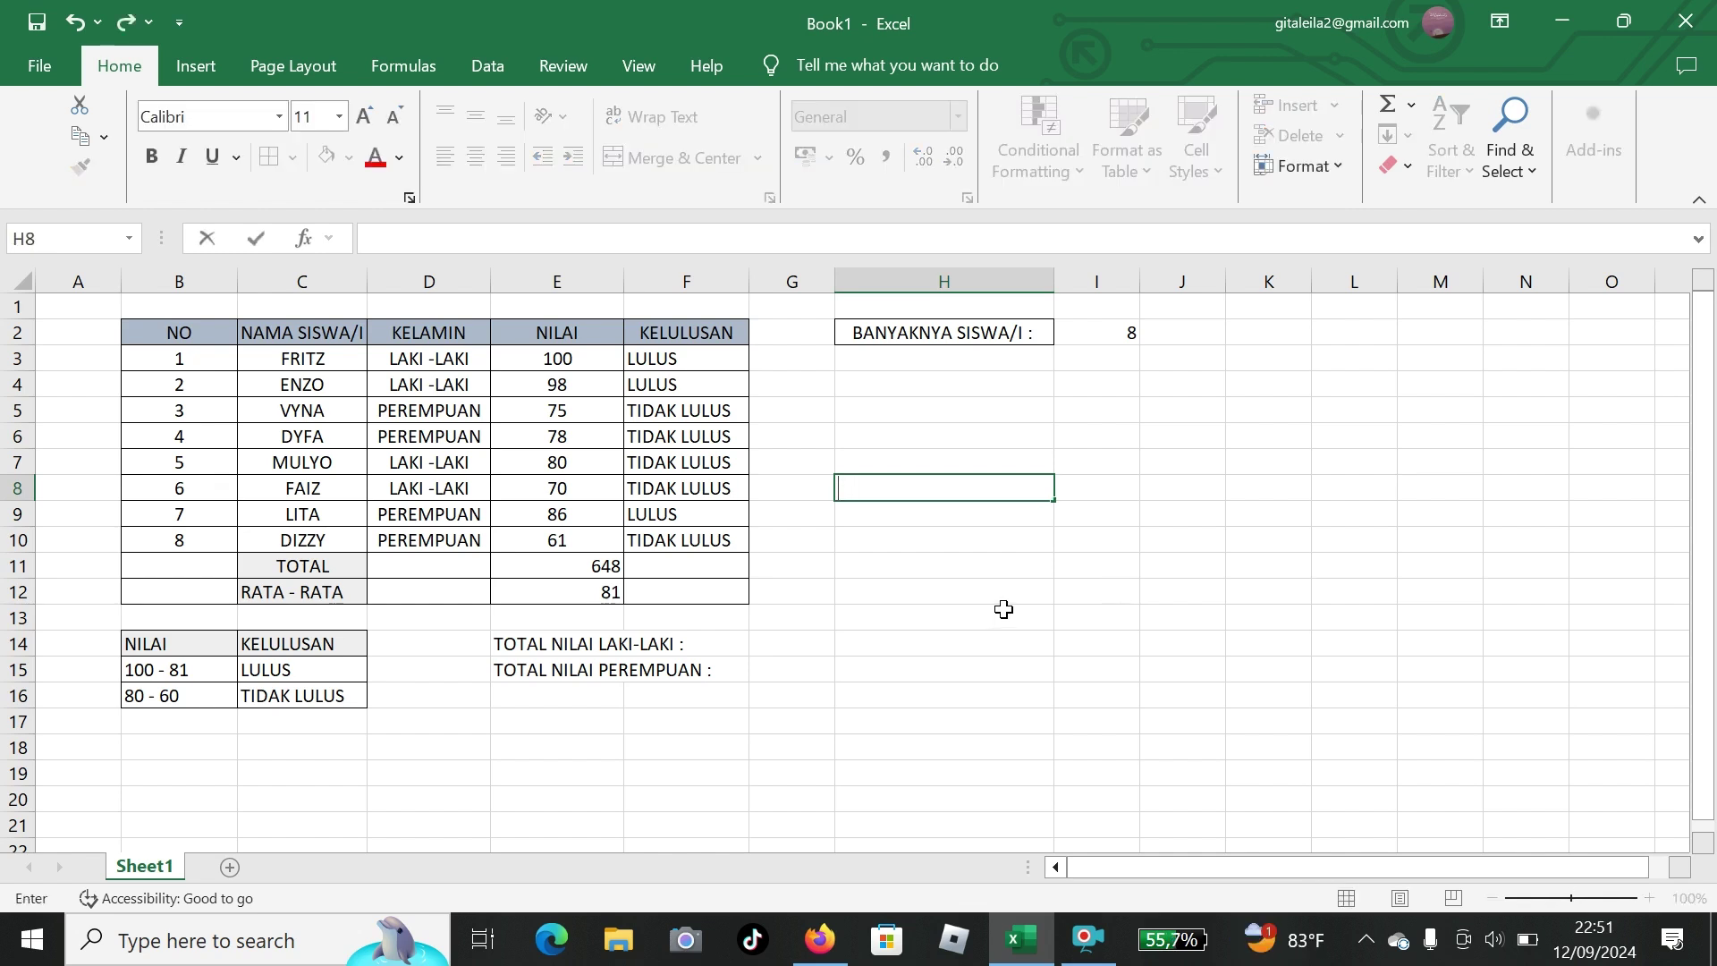
# Sum male scores in G14 with =SUMIF(D3:D10;"LAKI -LAKI";E3:E10), giving 348.
pyautogui.click(770, 643)
pyautogui.write('=SUMIF(')
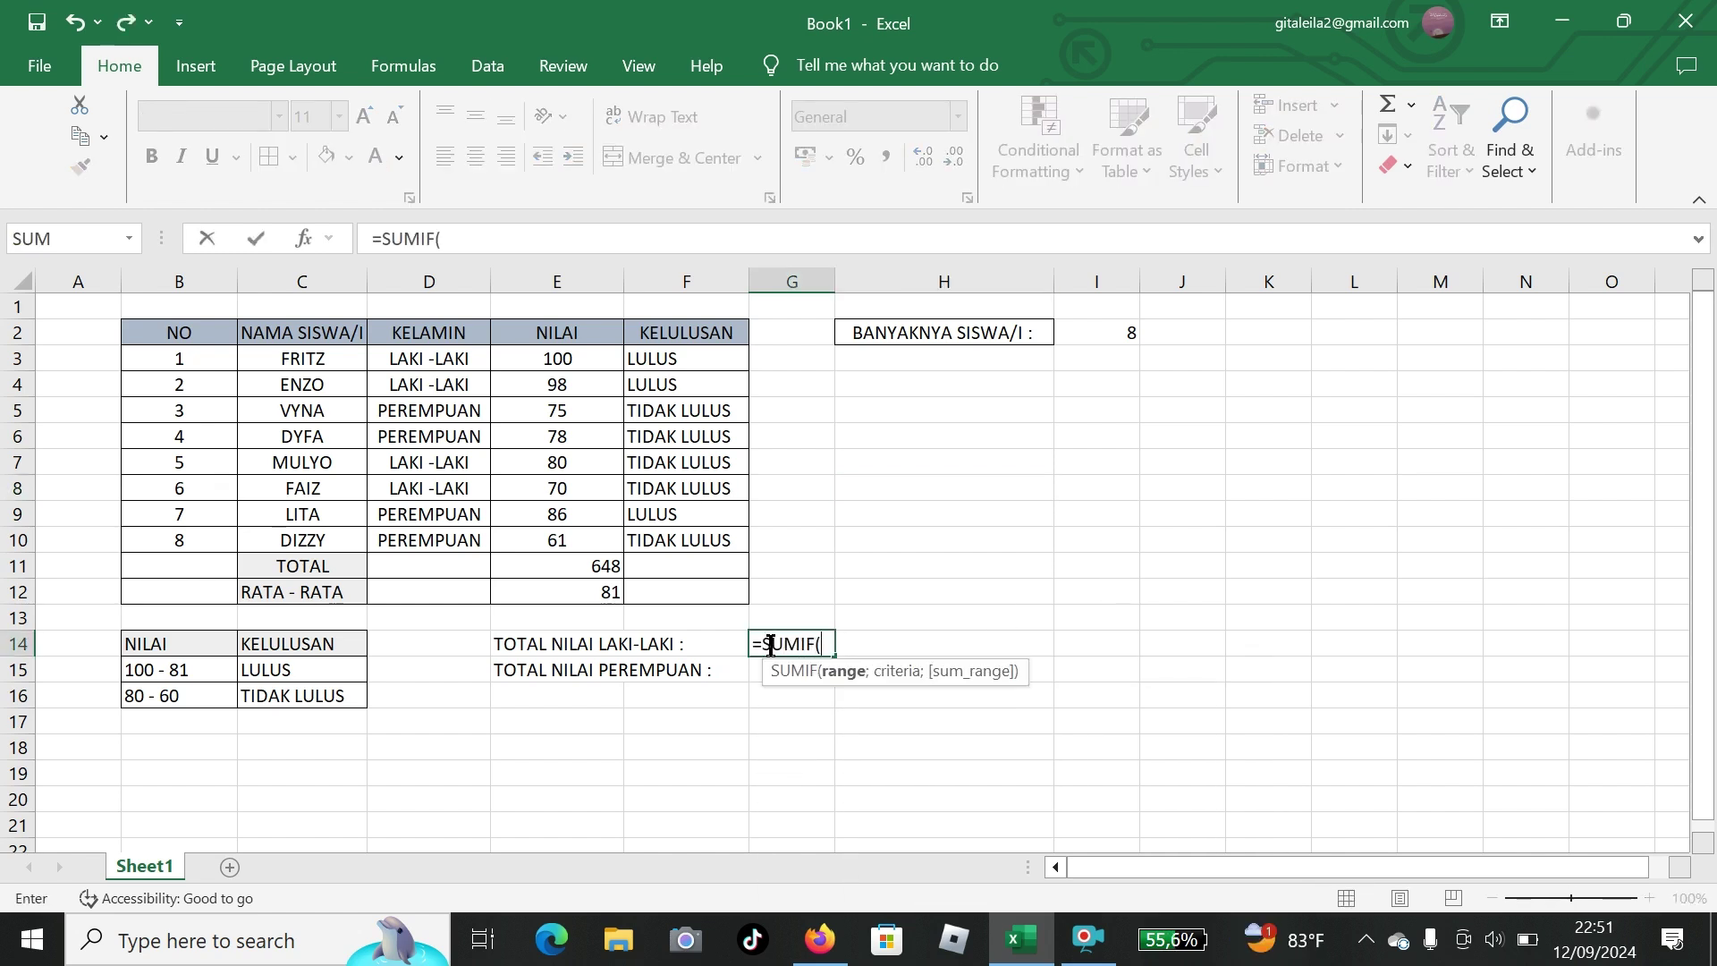
pyautogui.moveTo(413, 360); pyautogui.dragTo(429, 539)
pyautogui.write(';')
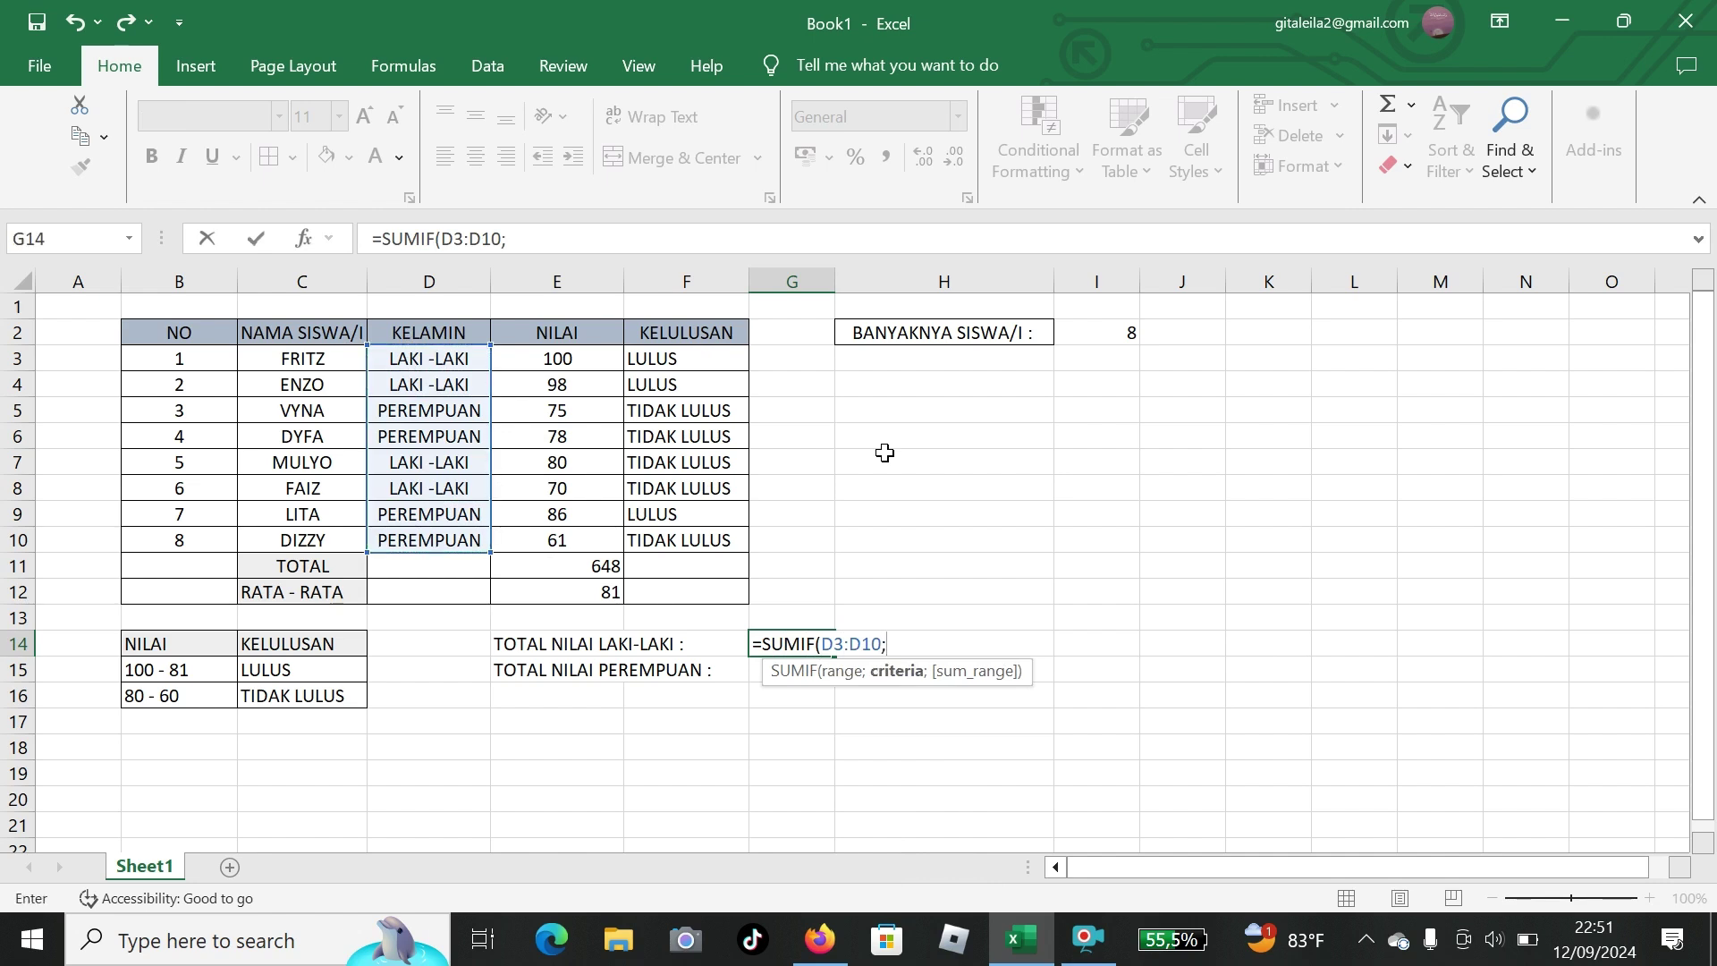
pyautogui.write('"LAKI-LAKI')
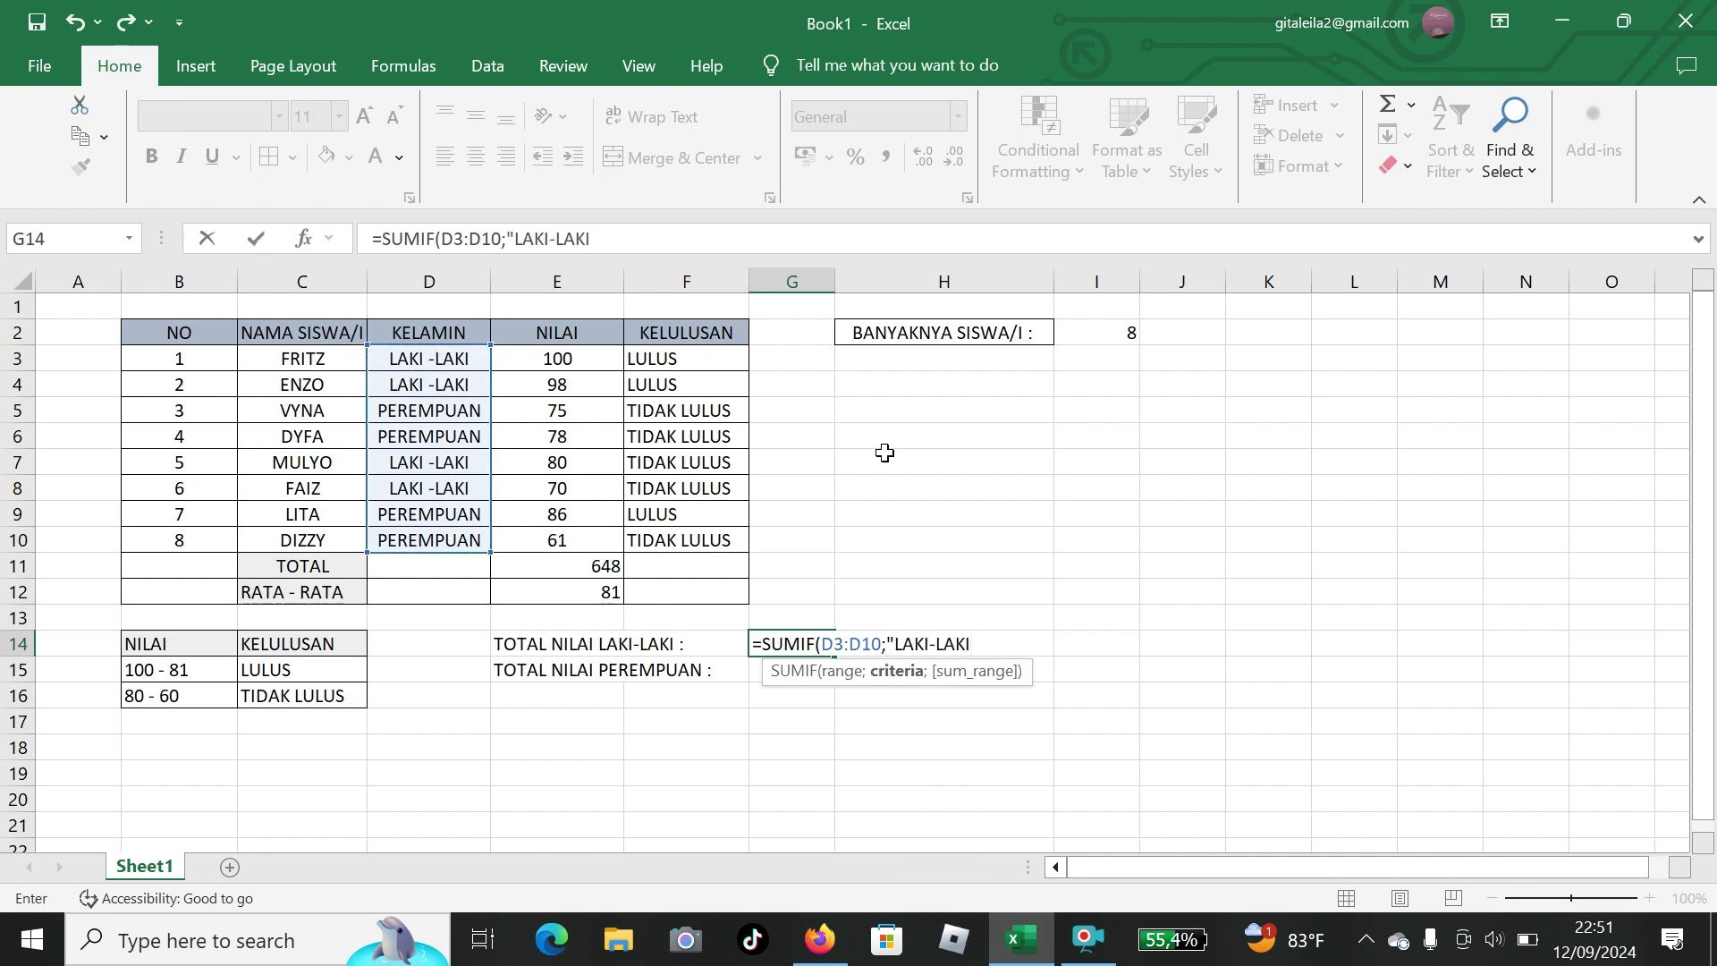
pyautogui.click(927, 646)
pyautogui.write('";')
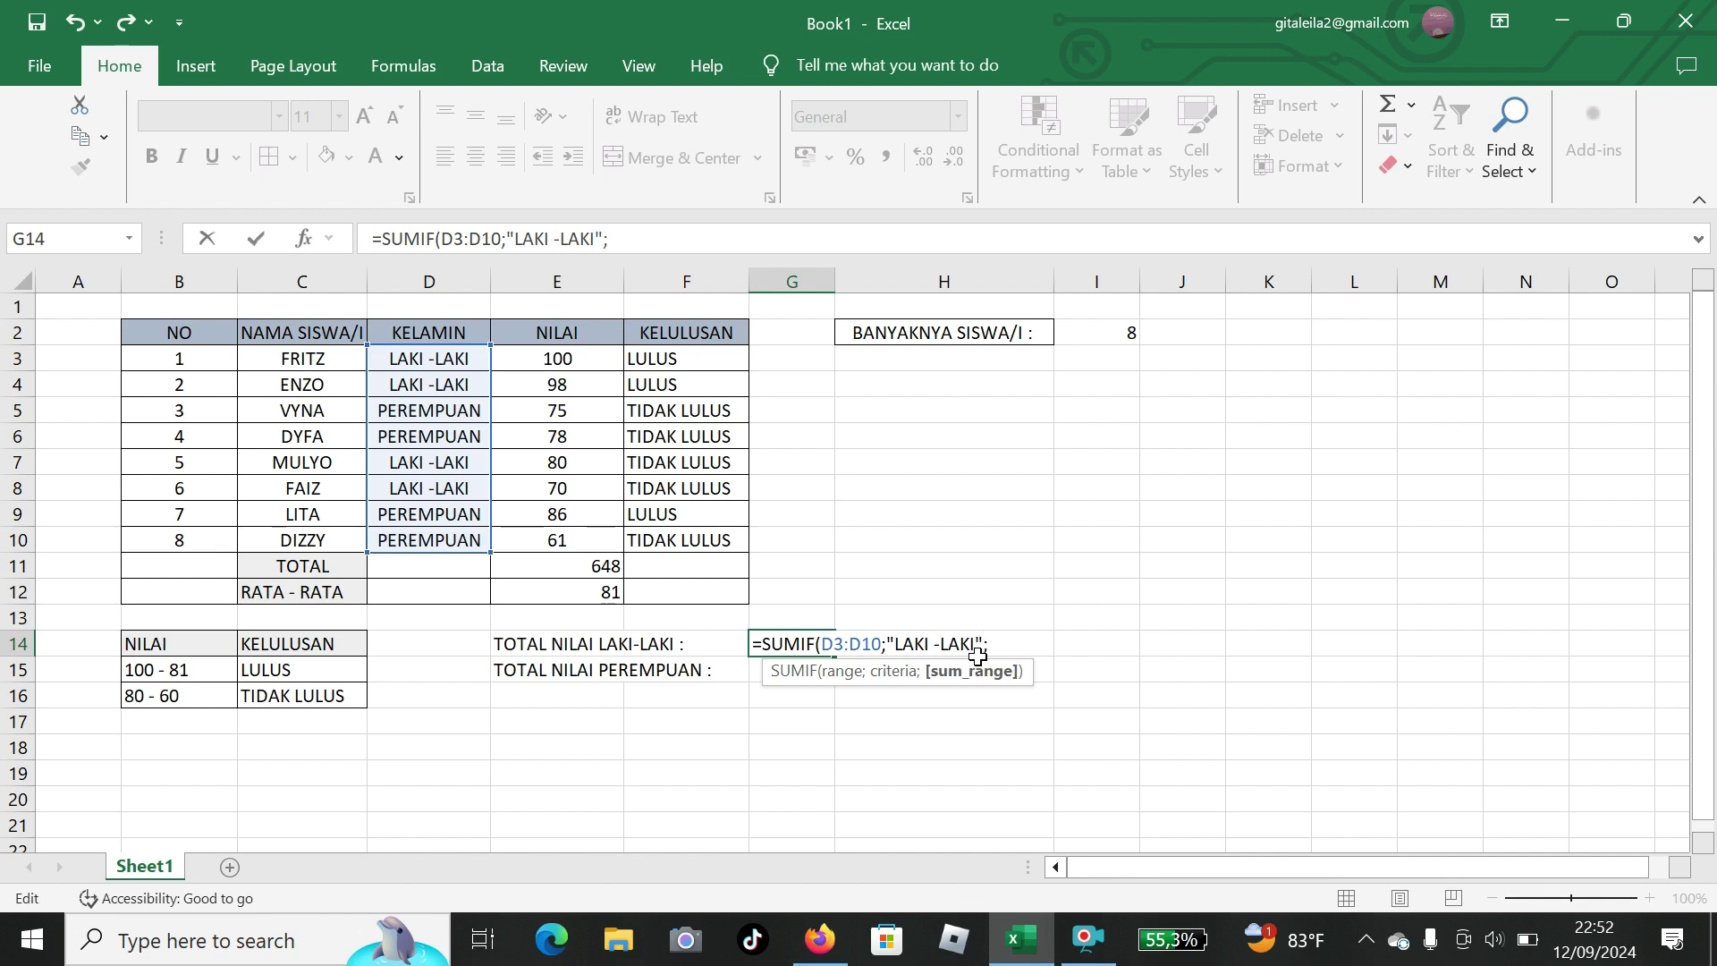
pyautogui.moveTo(549, 362); pyautogui.dragTo(563, 540)
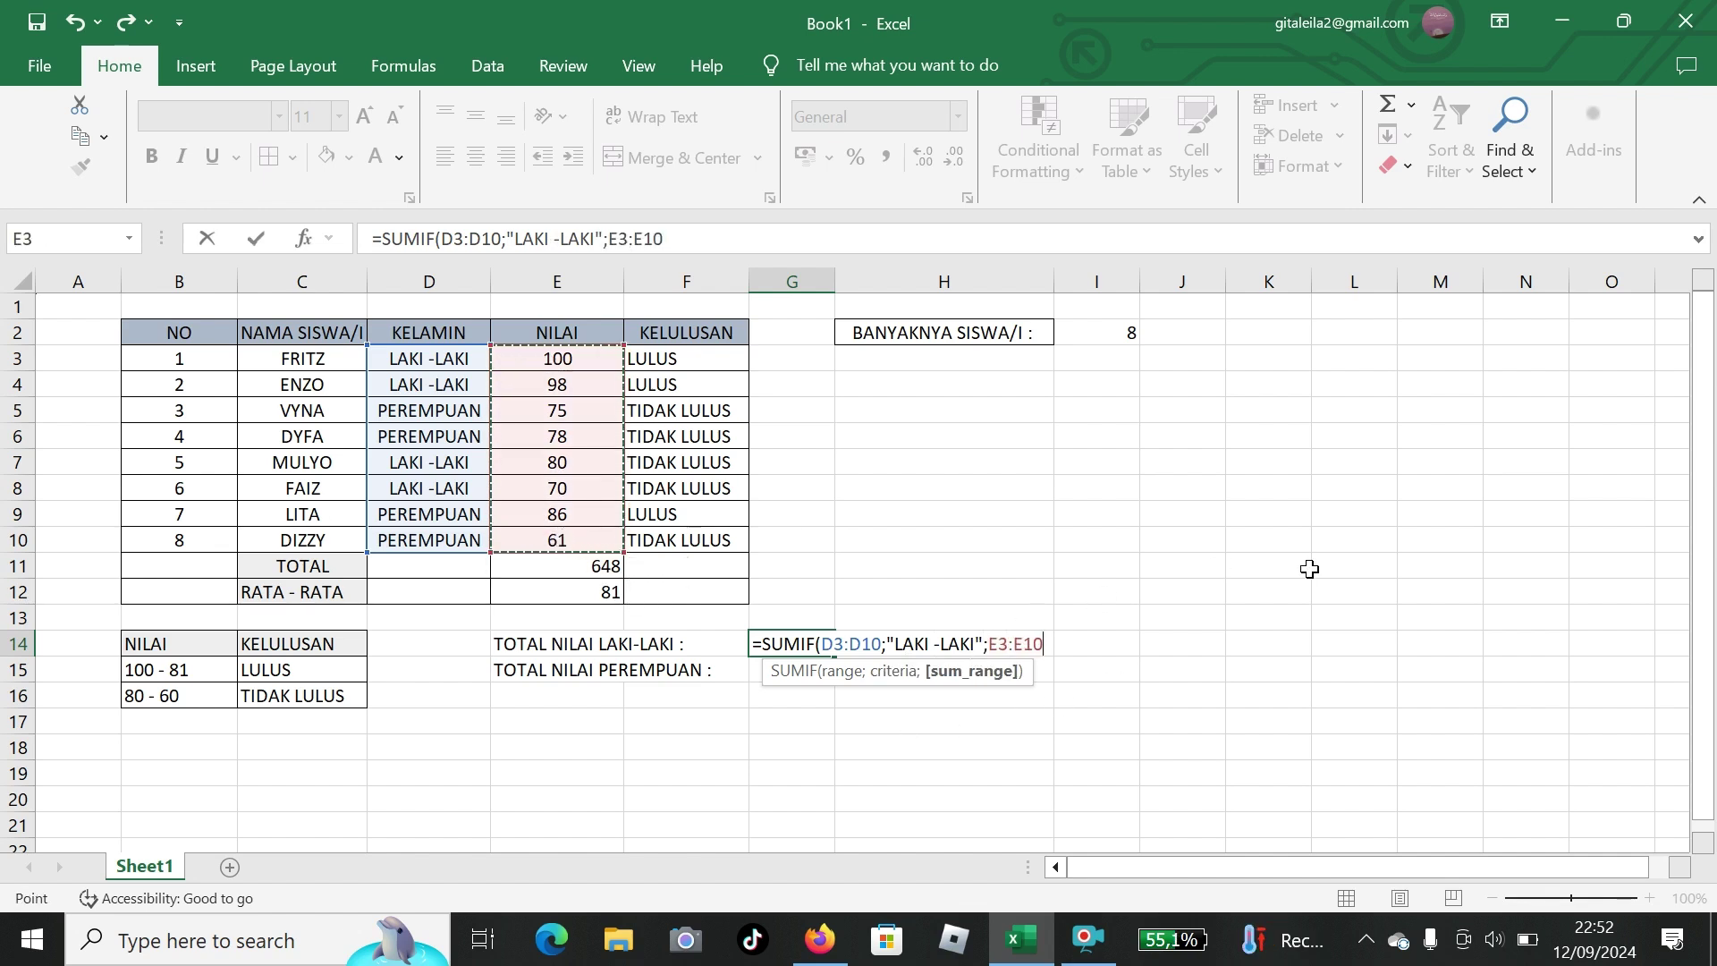
pyautogui.write('))')
pyautogui.press('Return')
pyautogui.click(818, 572)
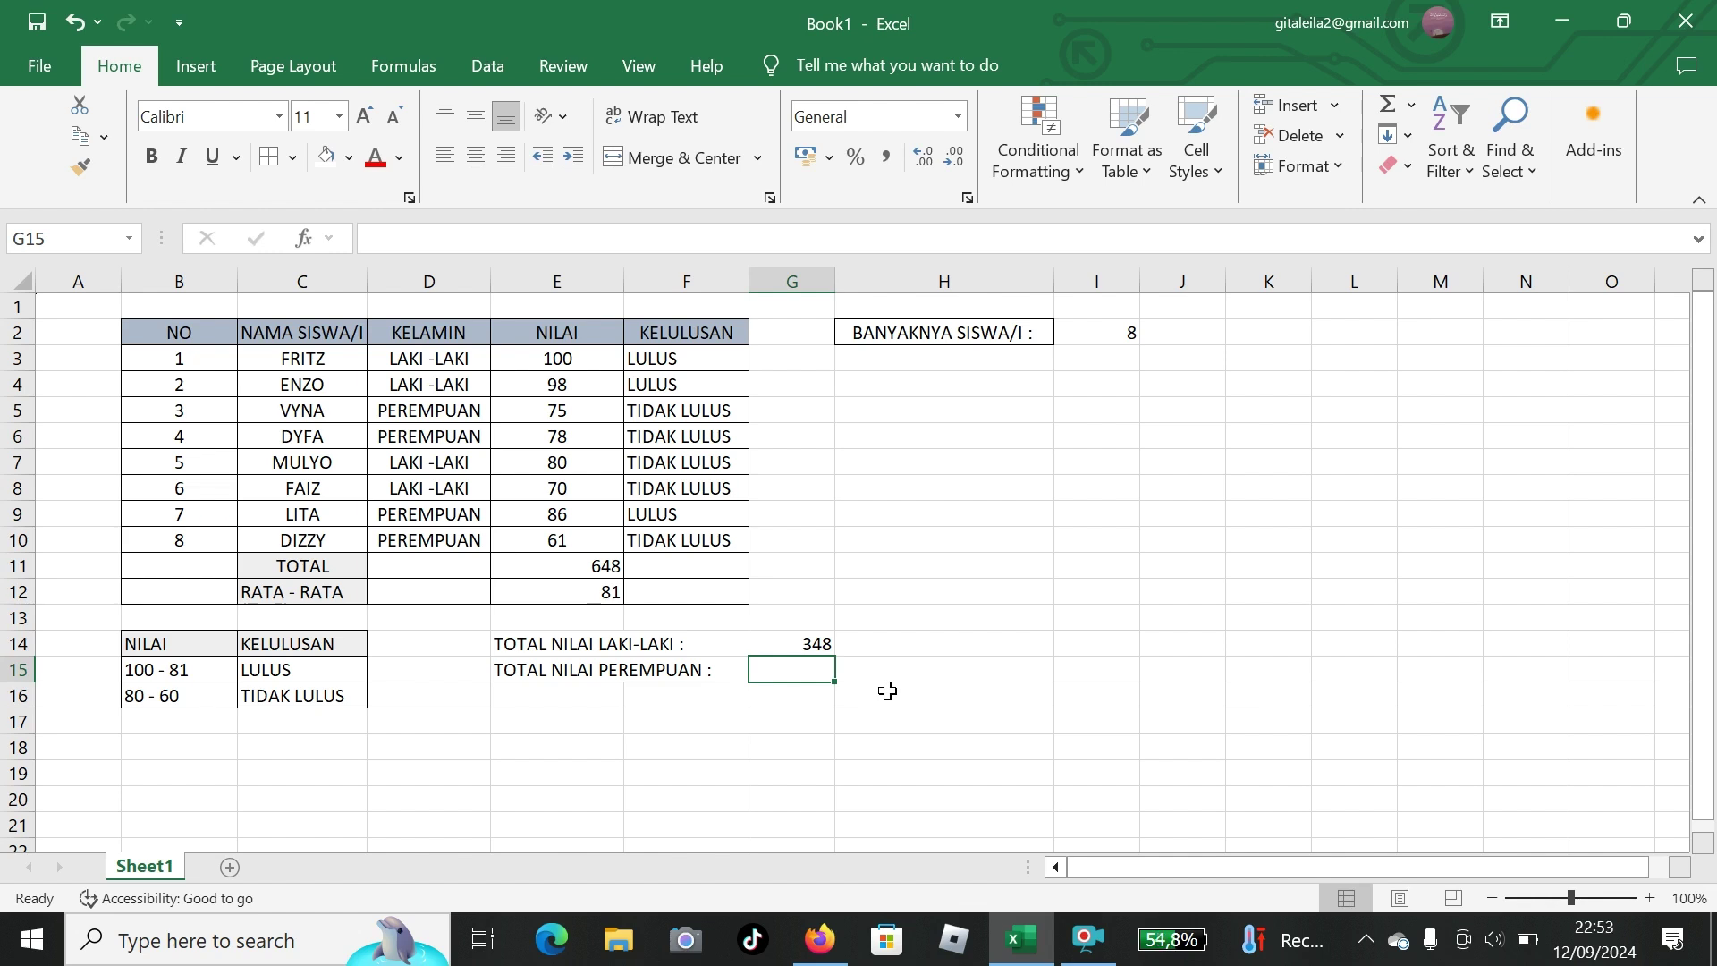
# Sum female scores in G15 with =SUMIF(D3:D10;"PEREMPUAN";E3:E10), giving 300.
pyautogui.write('=')
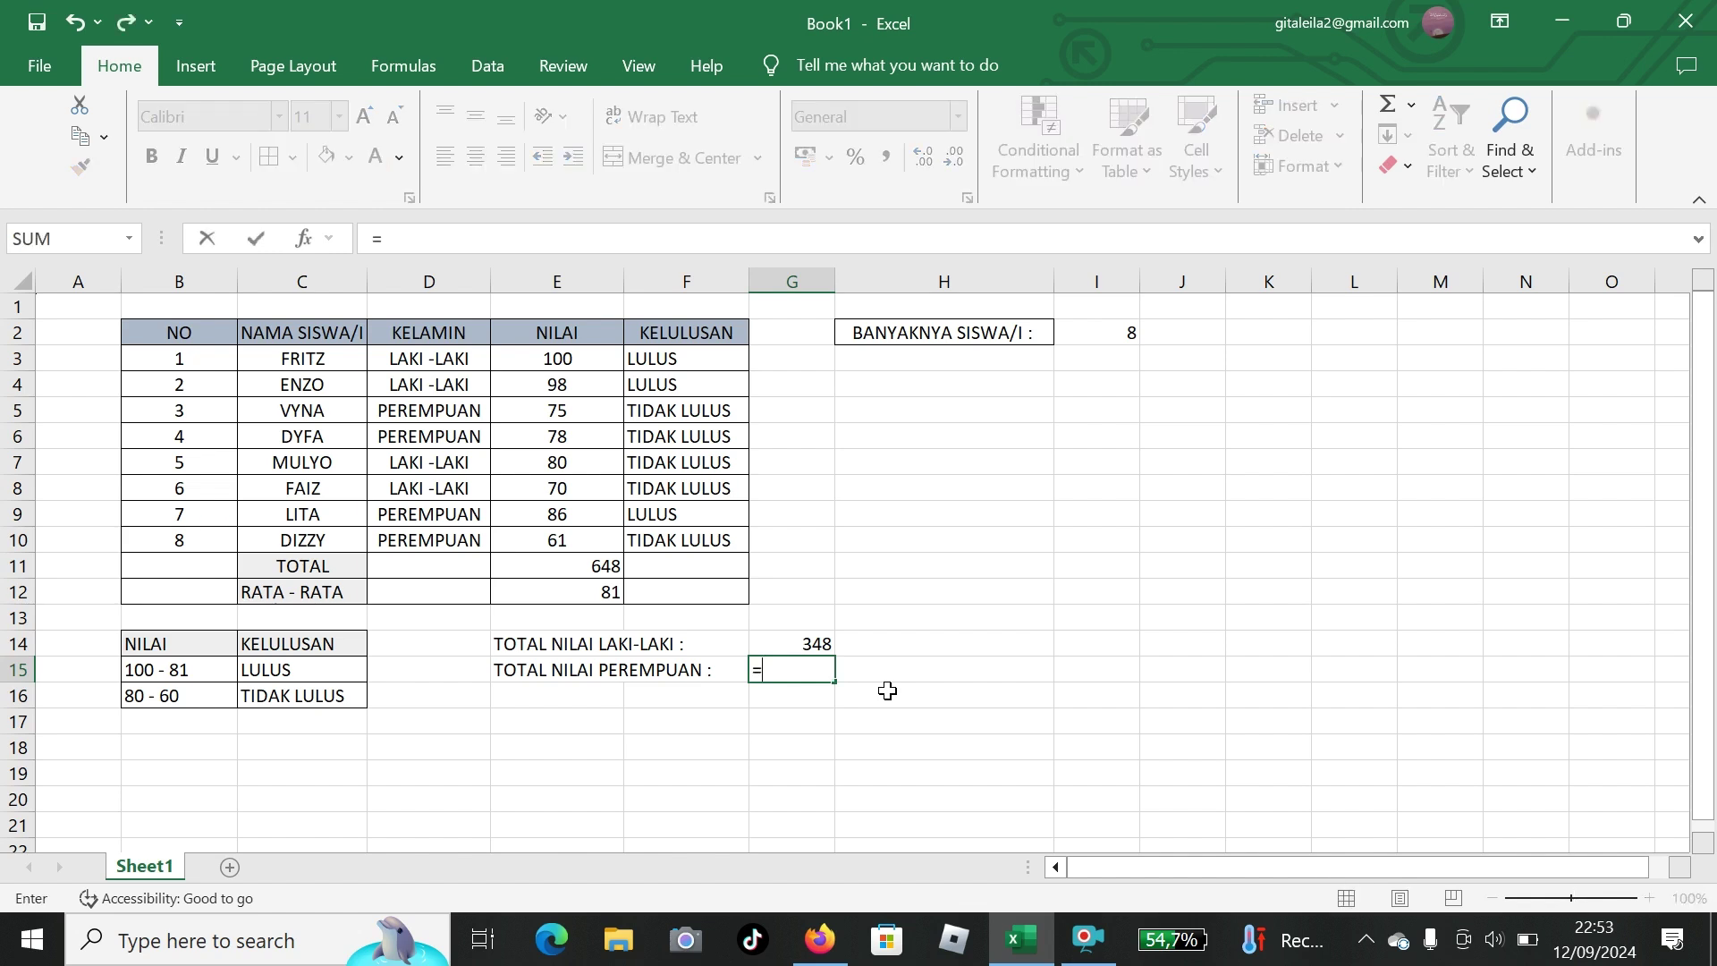
pyautogui.write('SU')
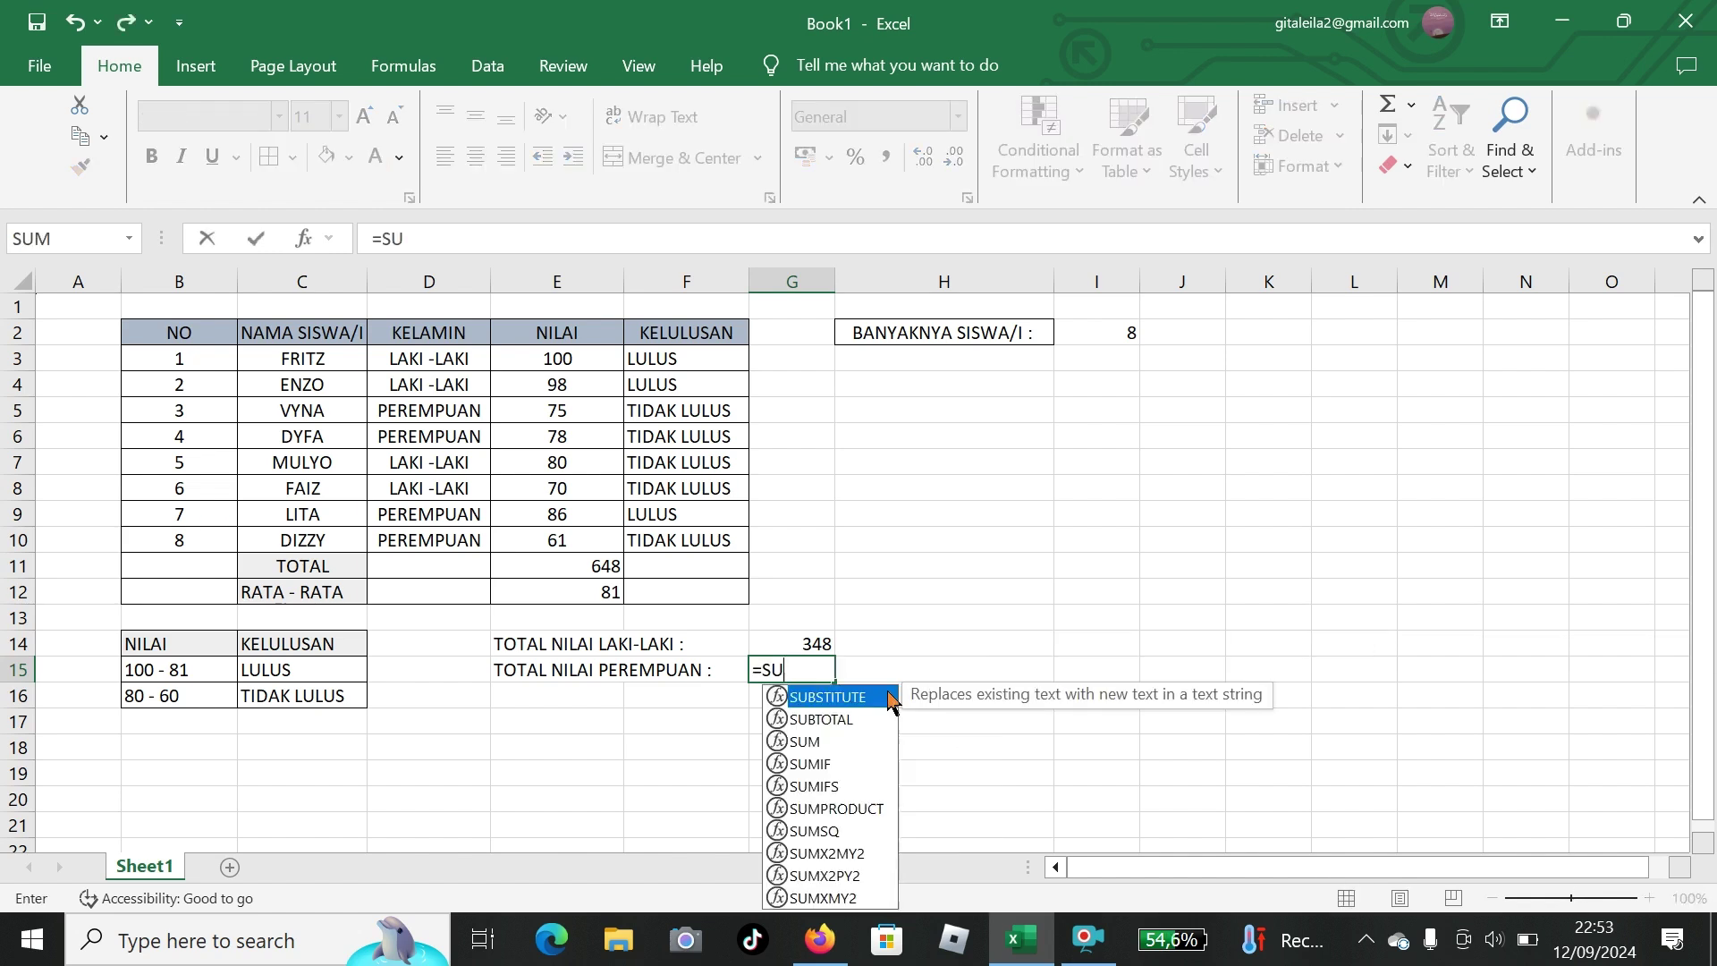
pyautogui.write('MIF')
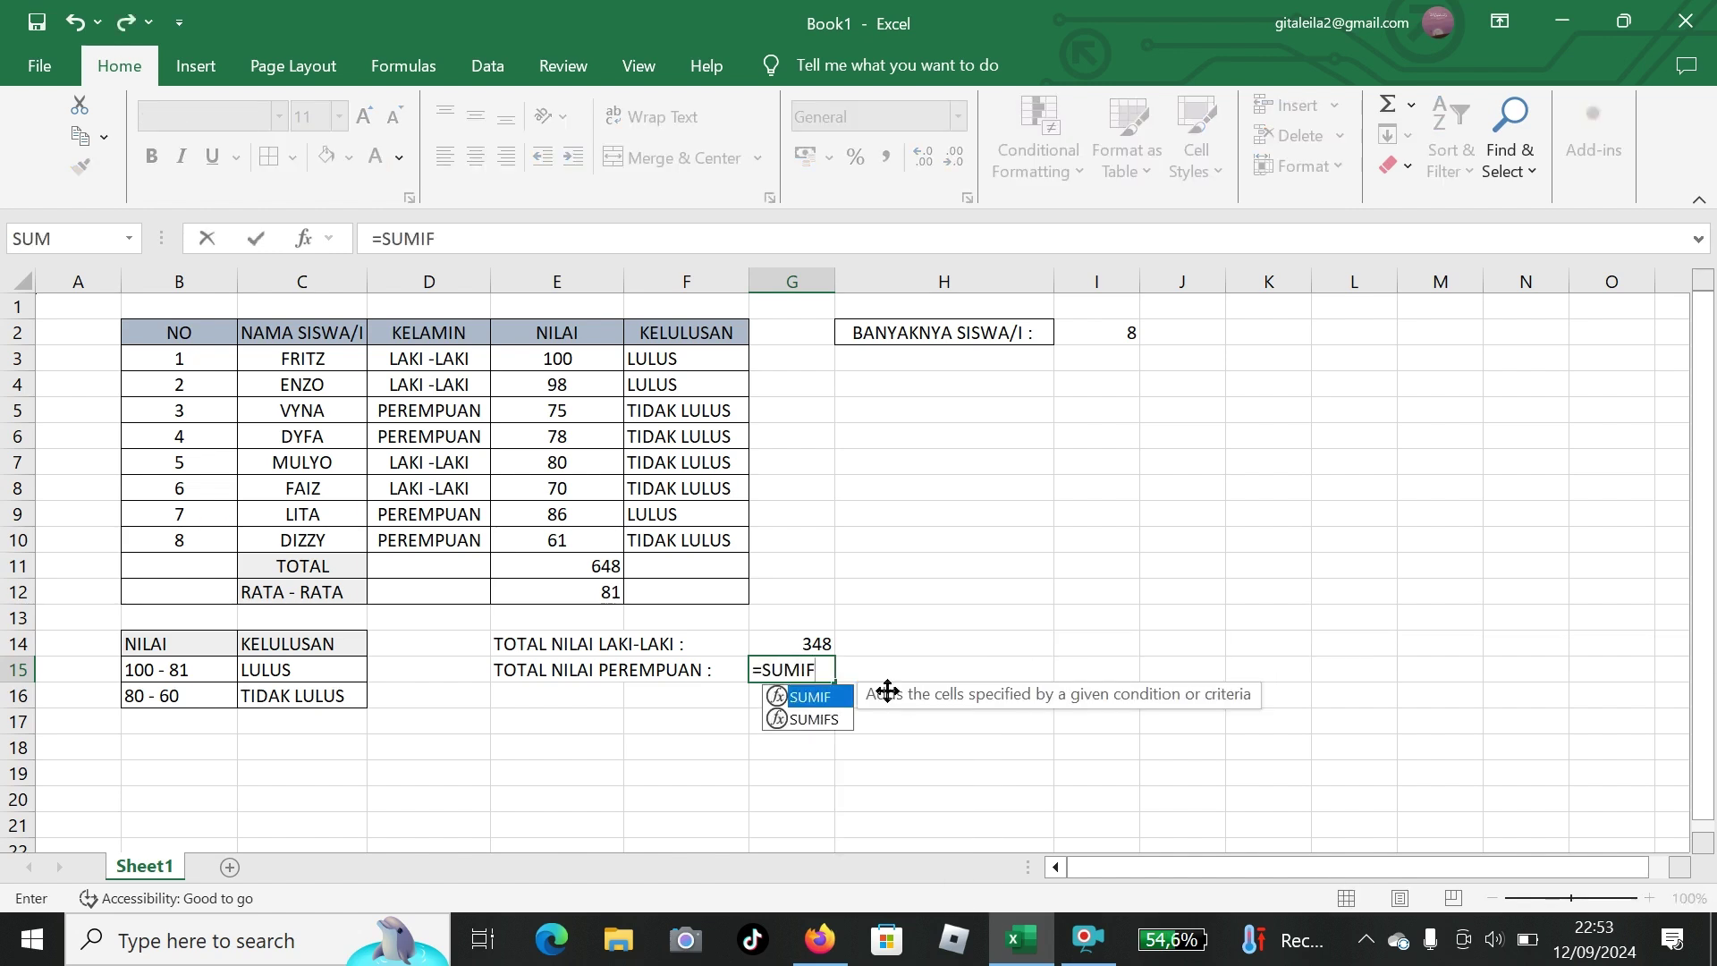
pyautogui.write('(')
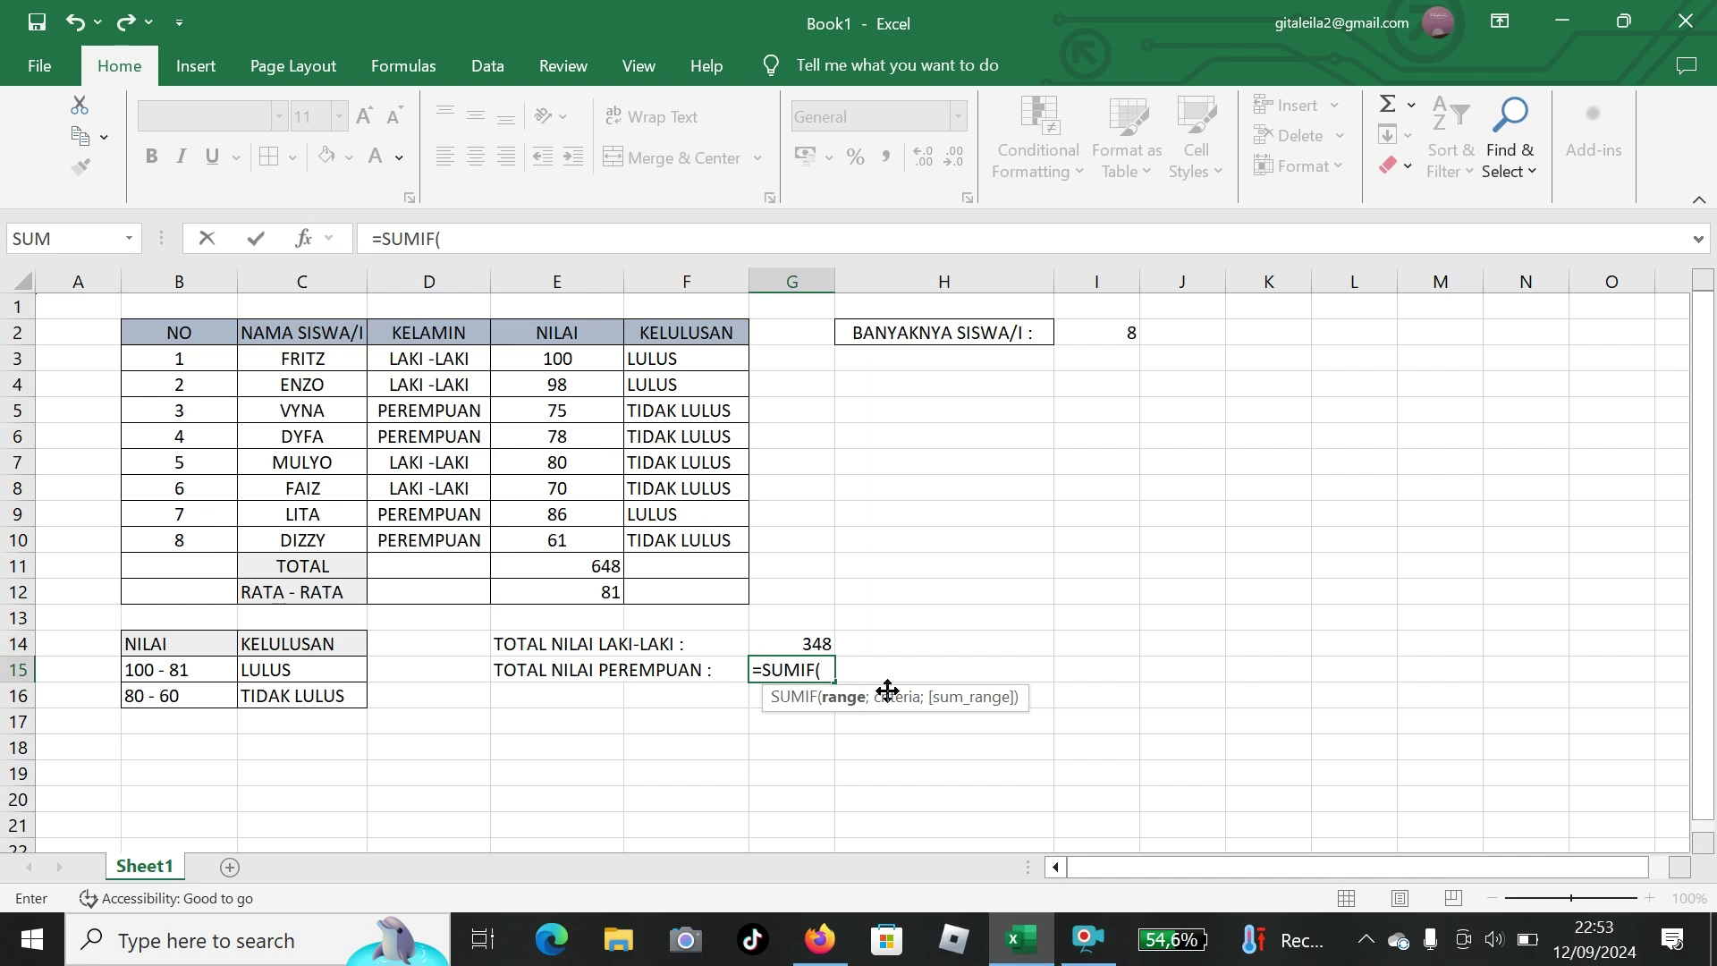
pyautogui.moveTo(448, 358); pyautogui.dragTo(467, 535)
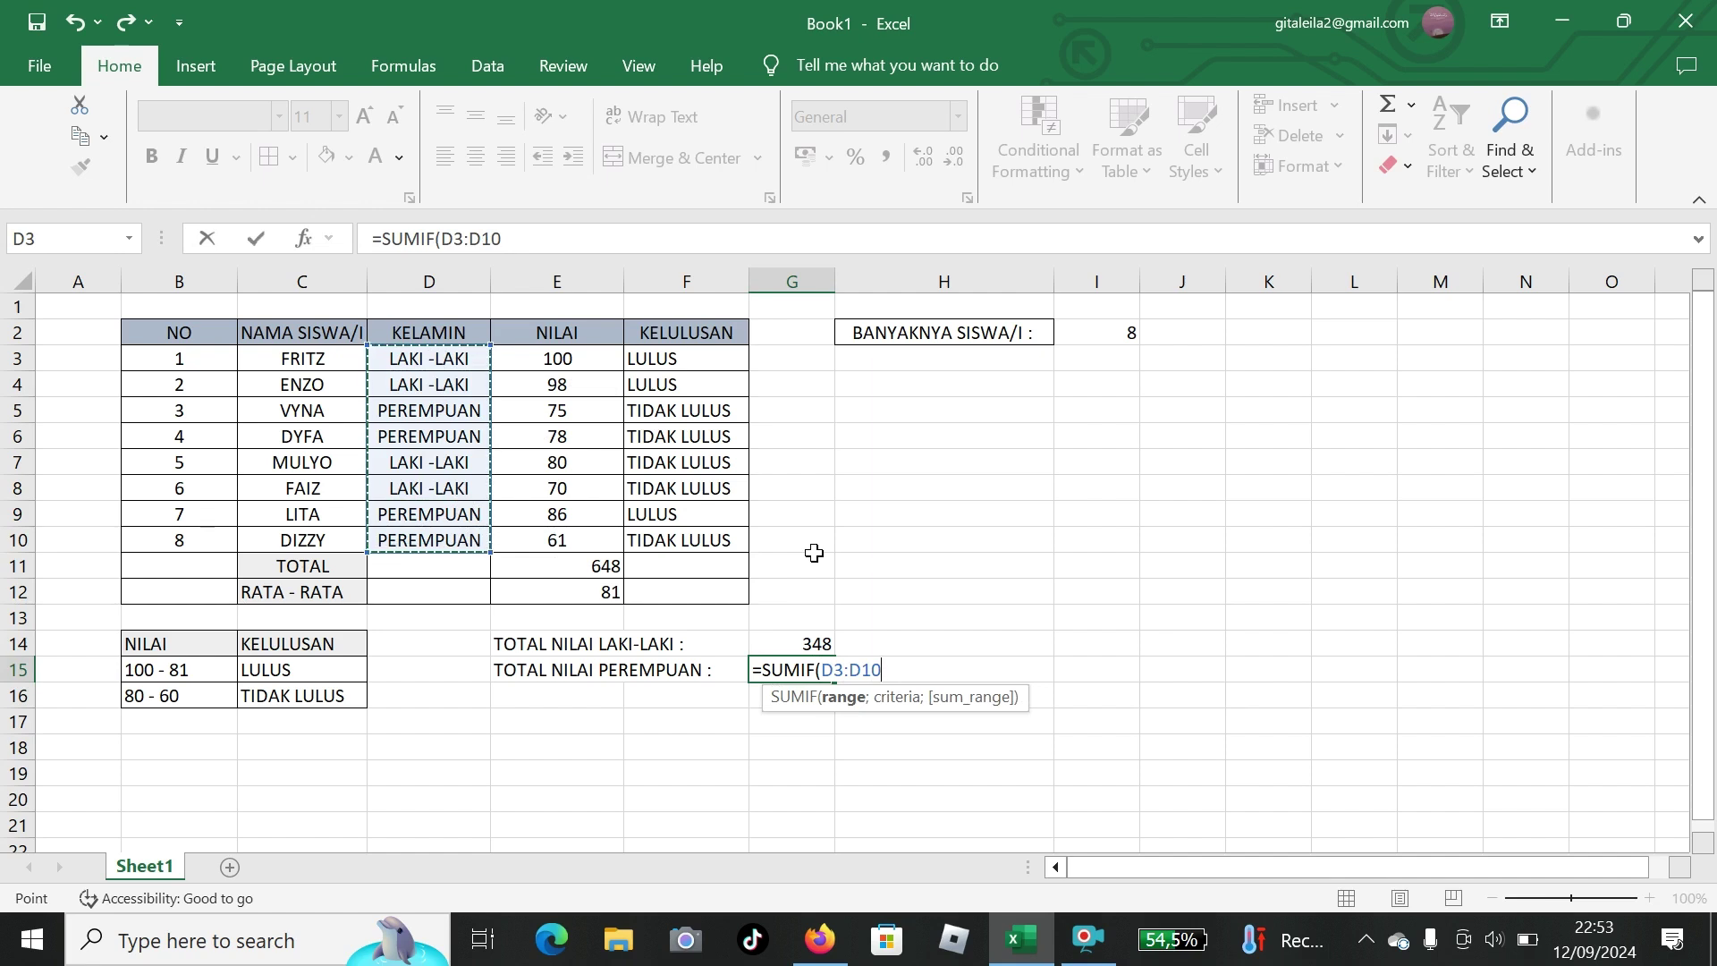
pyautogui.write(";'")
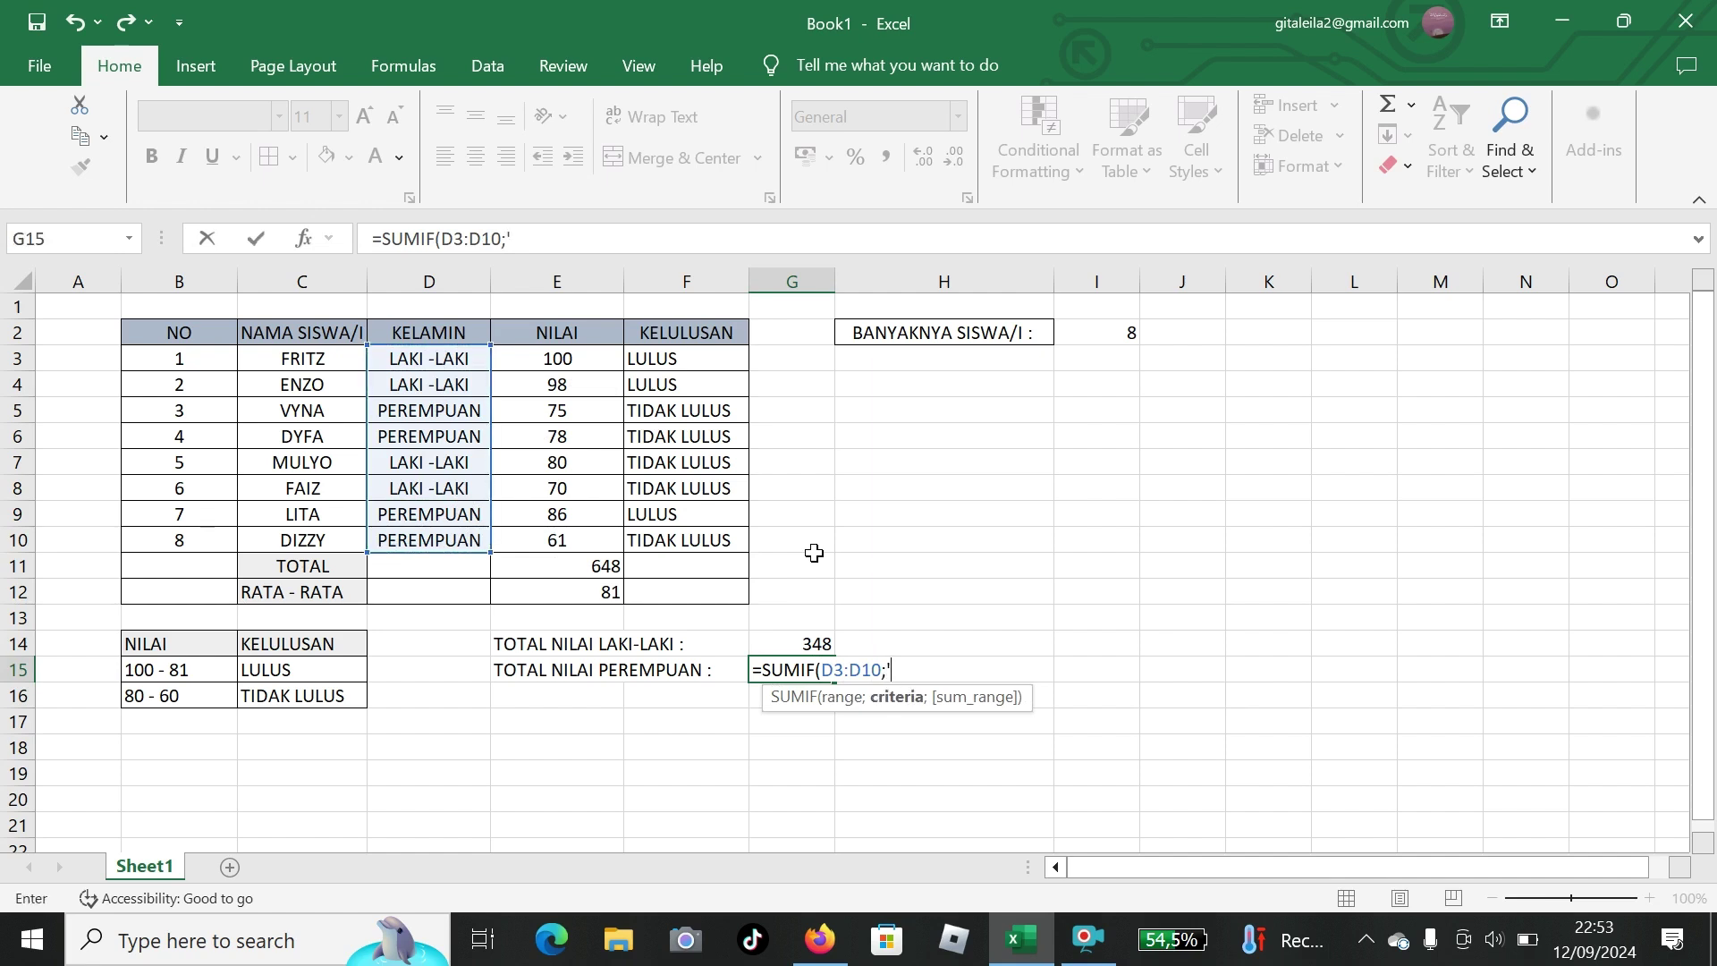
pyautogui.write('"')
pyautogui.write('PEREMPU')
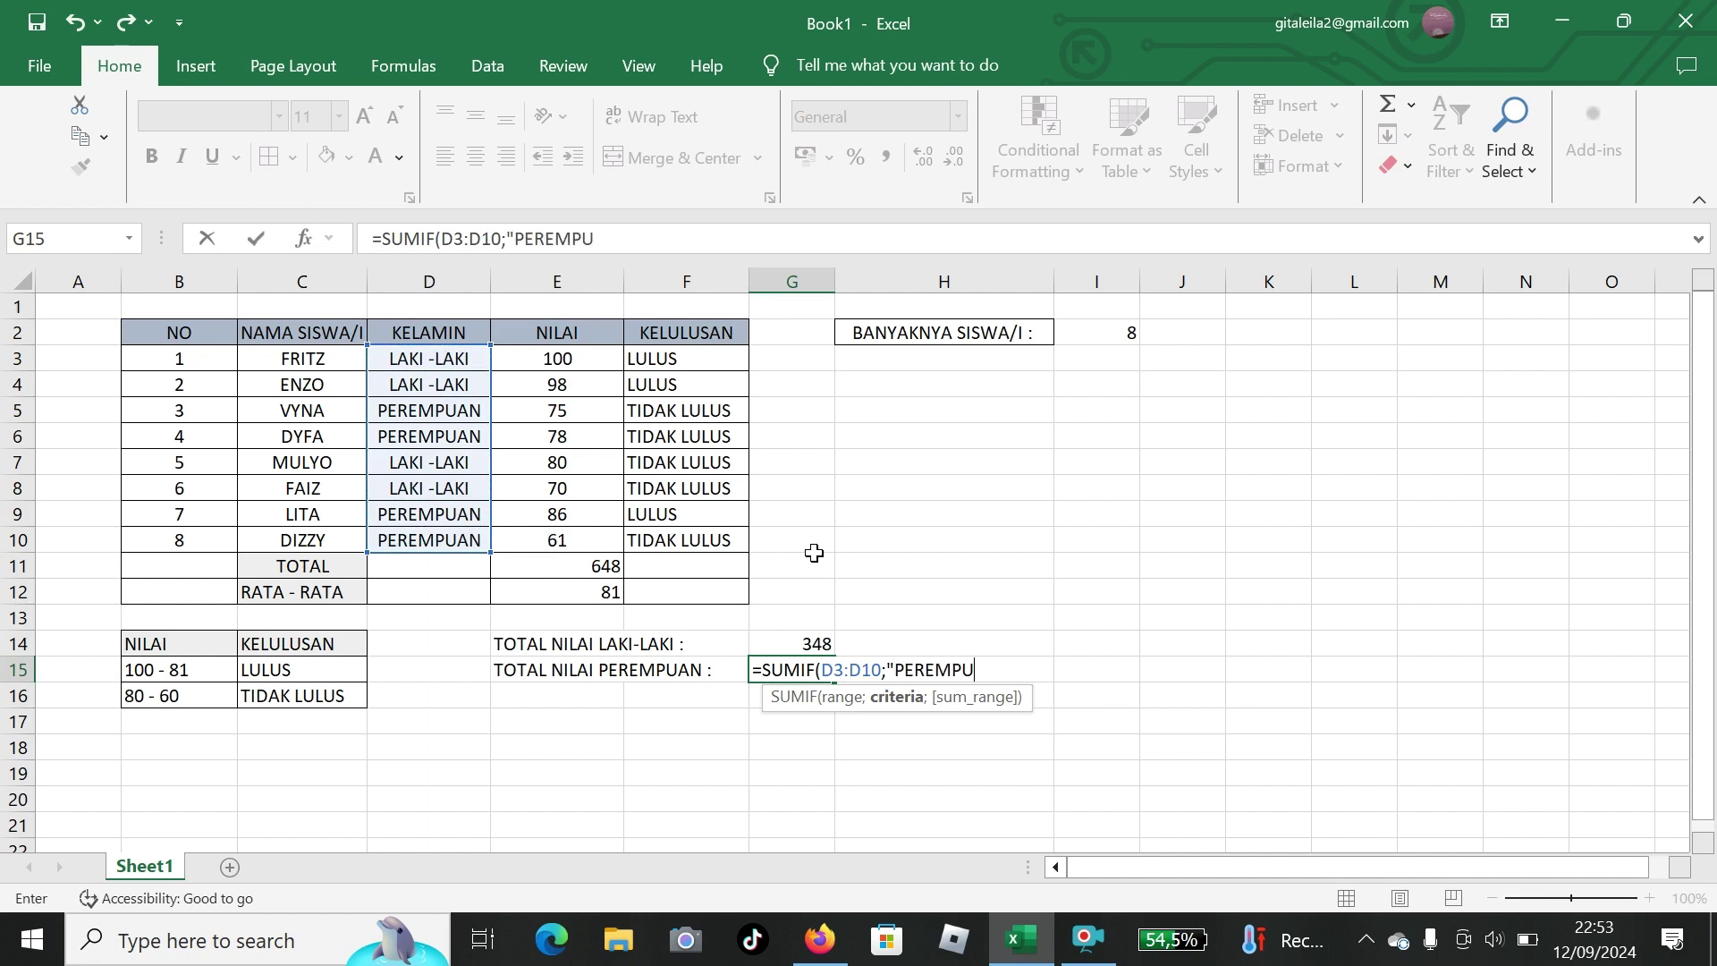
pyautogui.write('AN')
pyautogui.write('"')
pyautogui.write(';')
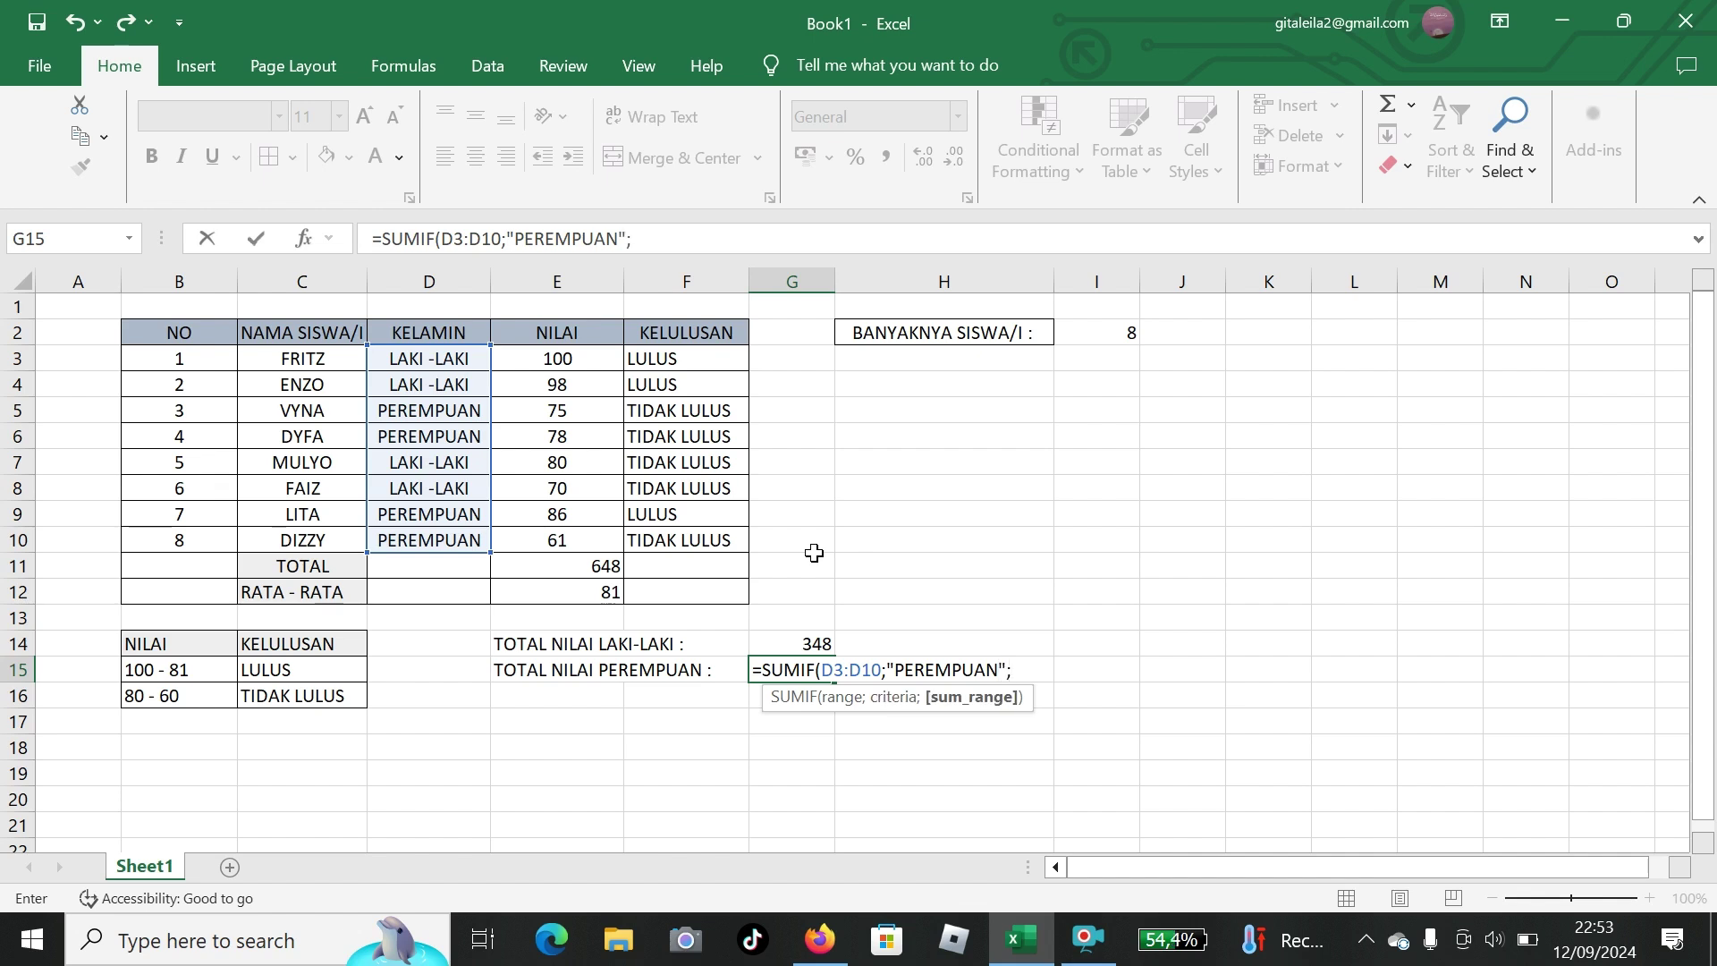
pyautogui.moveTo(537, 363); pyautogui.dragTo(564, 533)
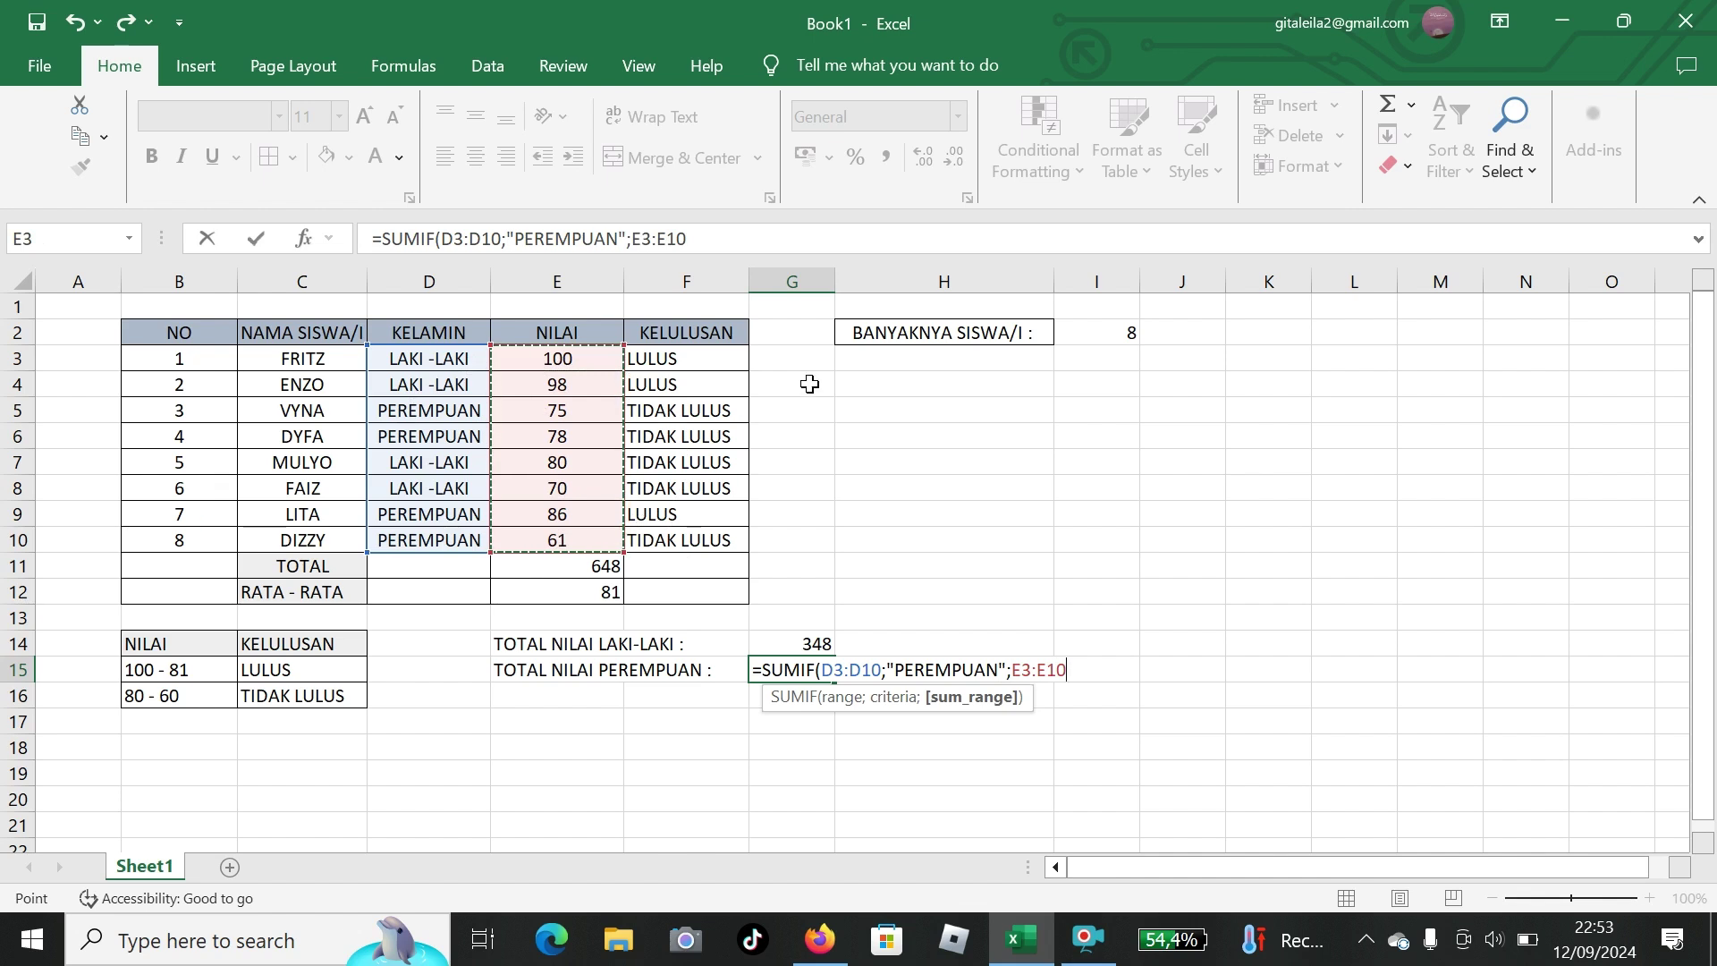
pyautogui.write(')')
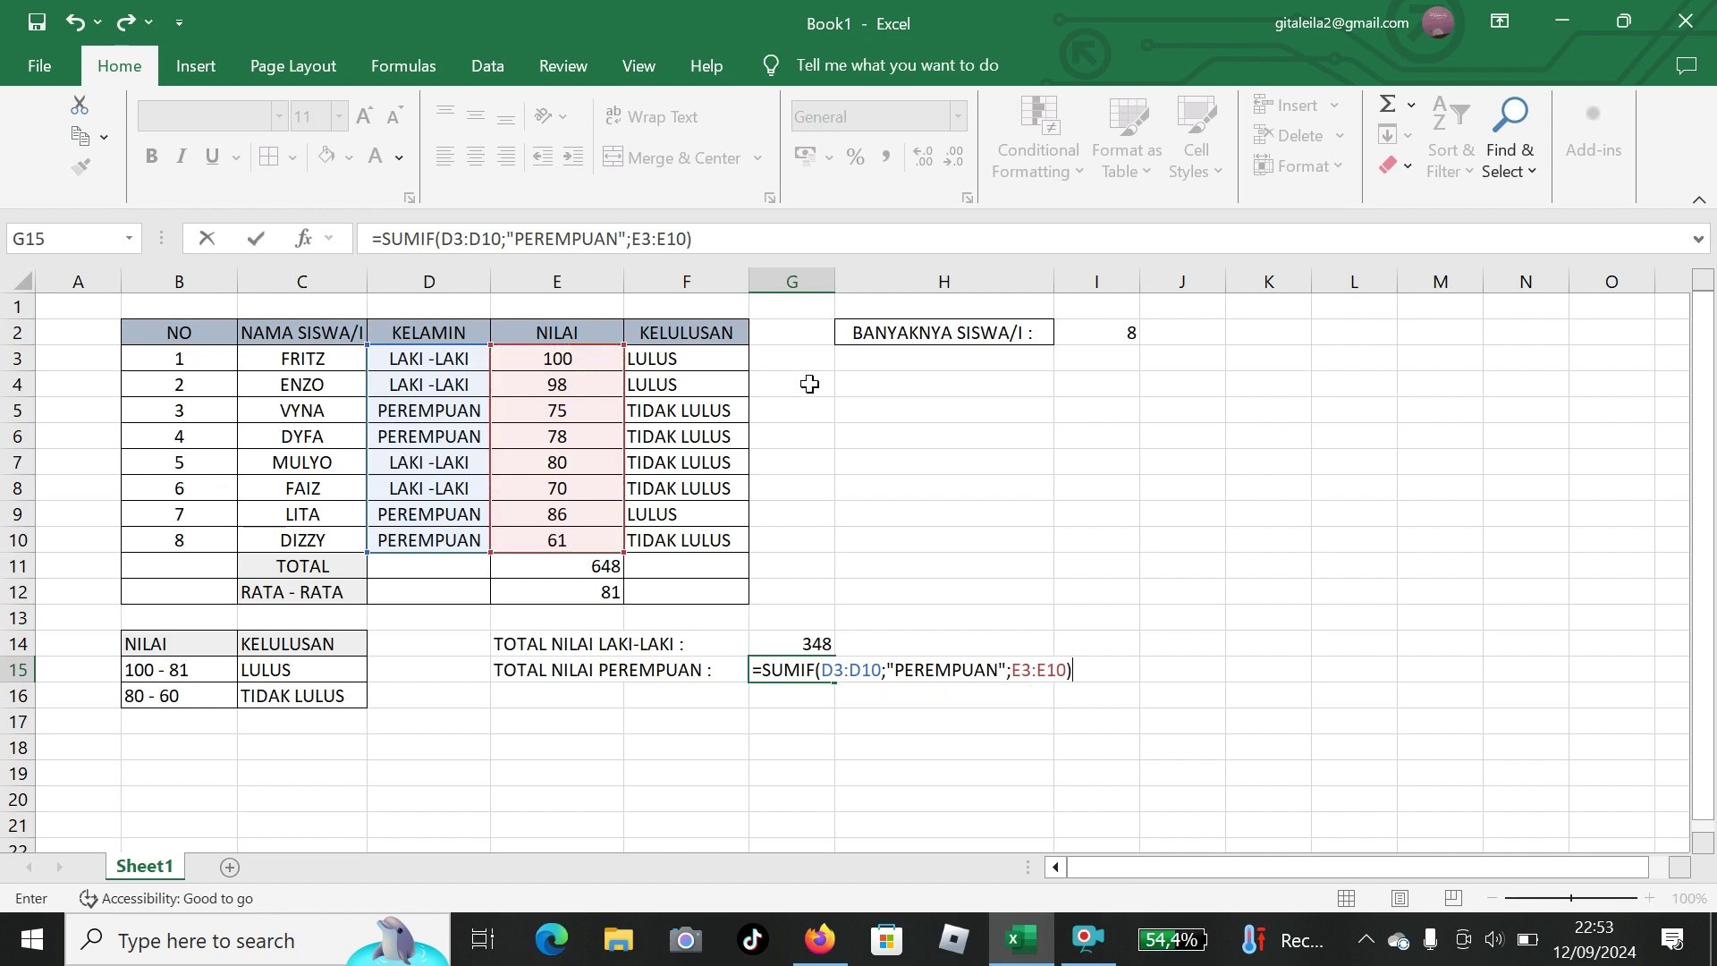
pyautogui.press('Return')
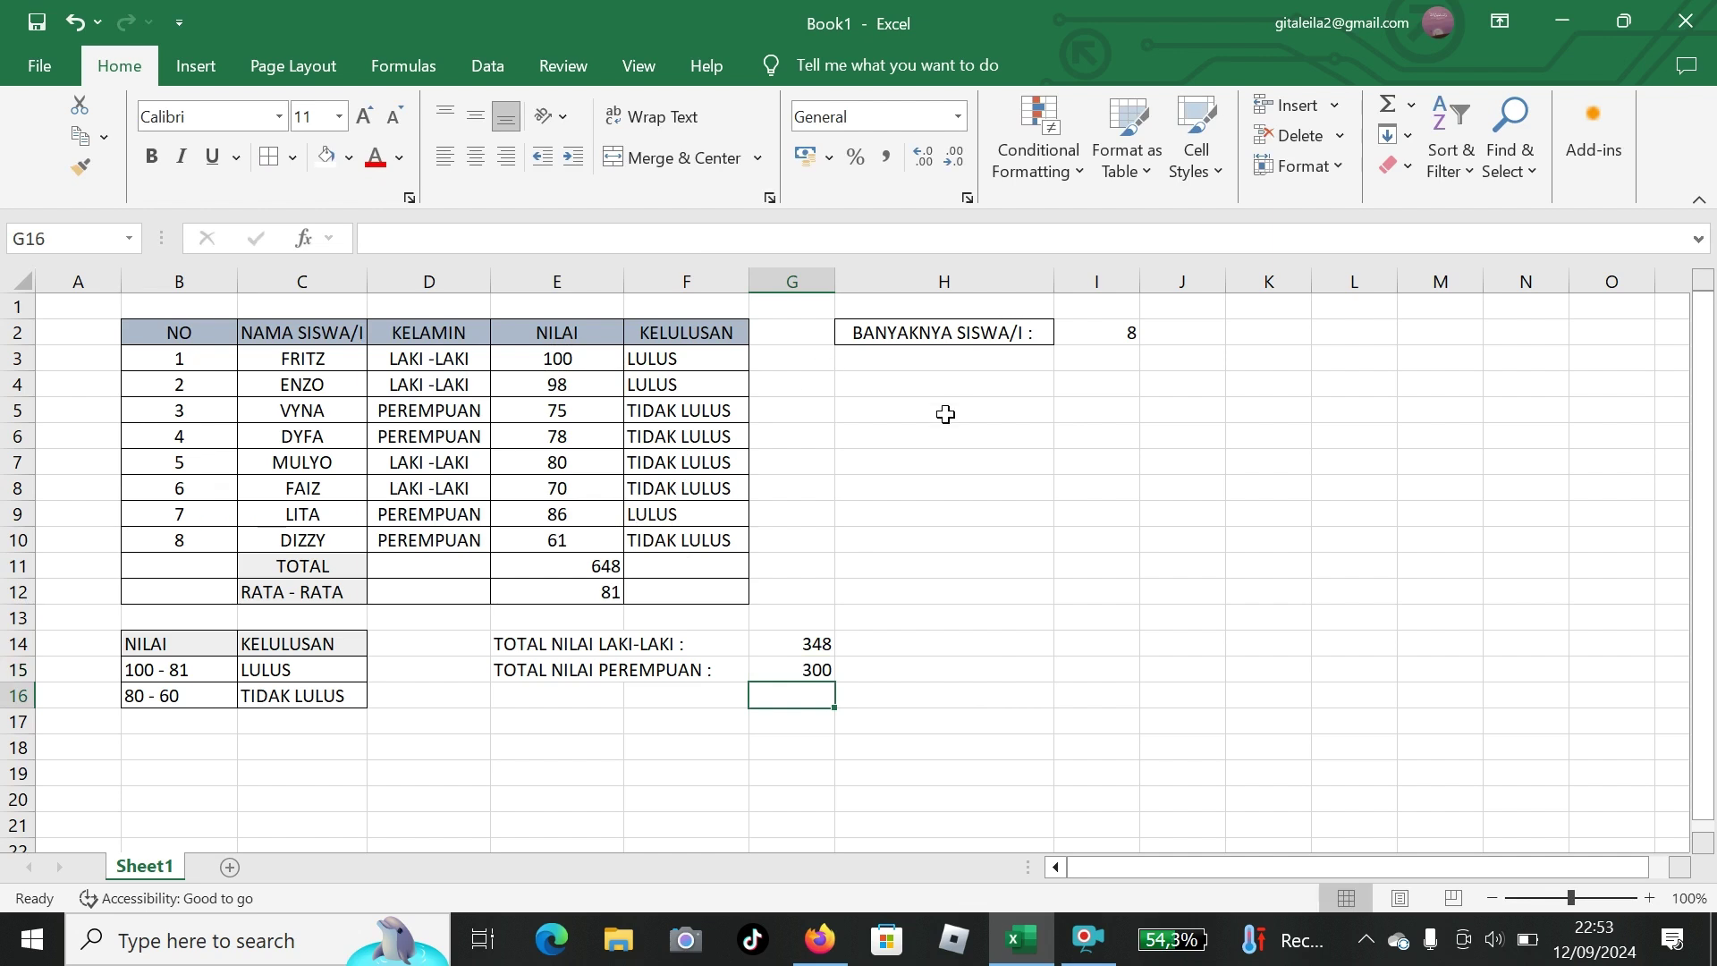